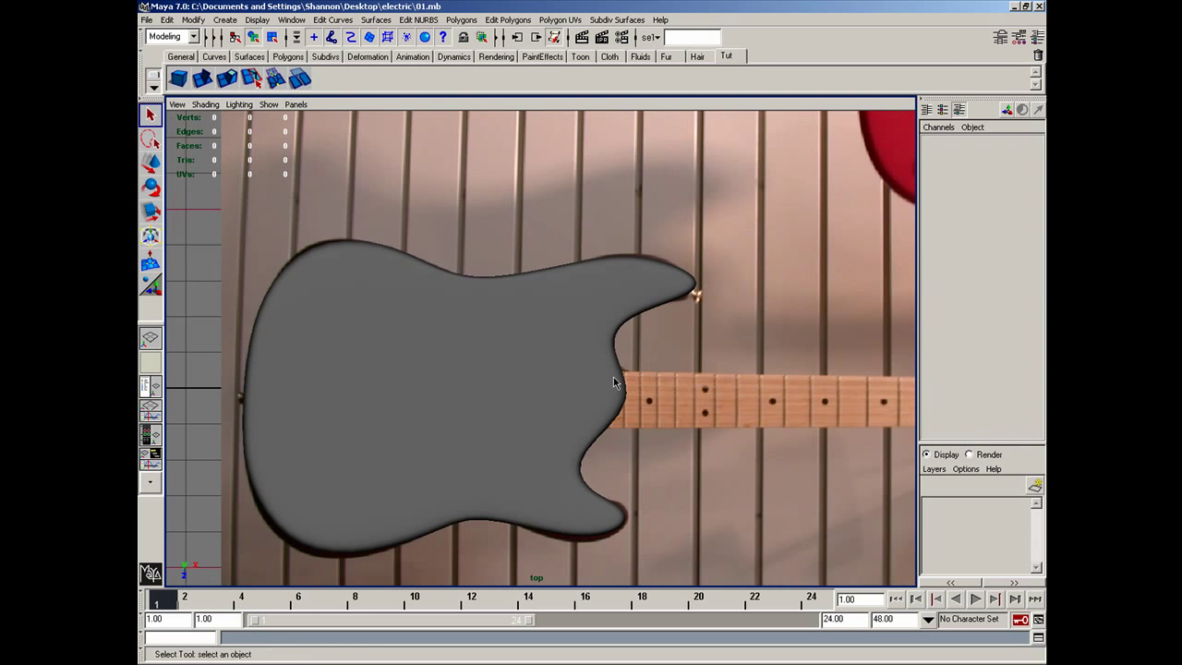
With X-ray shading on, switch the guitar body to polygon proxy vertices and move the neck-joint vertices back toward the bridge
click(206, 105)
click(220, 252)
alt+middle_drag(437, 342, 460, 320)
click(565, 369)
right_click(596, 375)
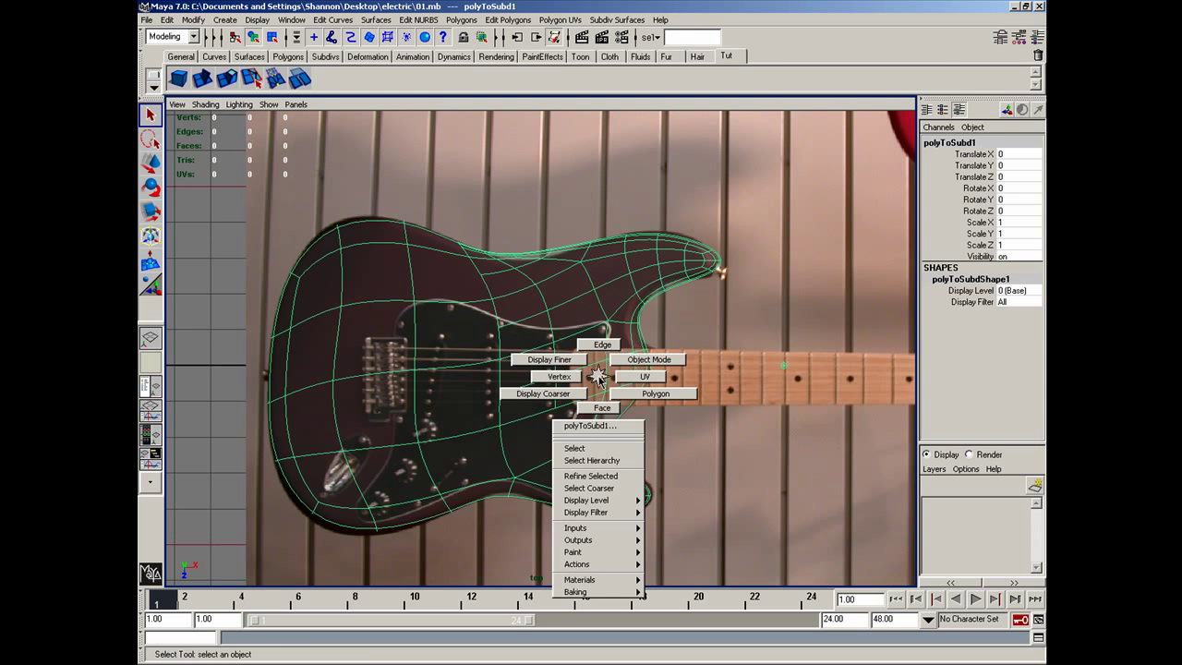
right_drag(598, 375, 645, 395)
right_drag(593, 382, 566, 383)
mouse_move(621, 366)
mouse_down()
mouse_move(718, 411)
mouse_move(675, 382)
mouse_move(625, 378)
mouse_up()
key(w)
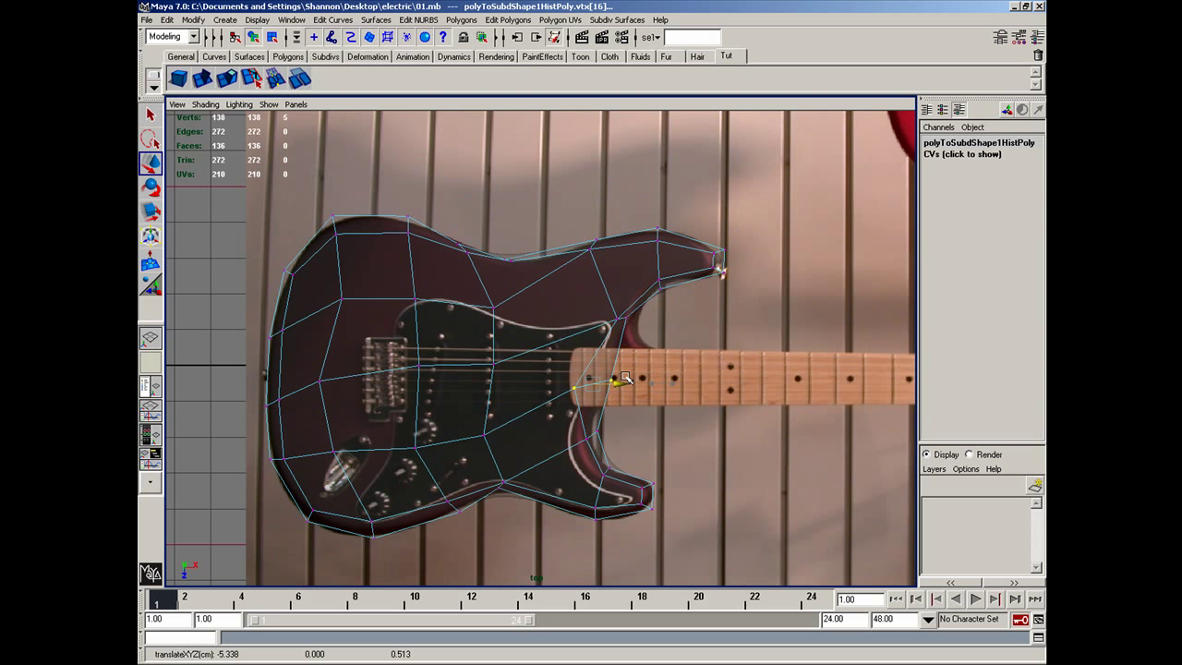
Turn off X-ray shading and adjust the two neck-joint vertices to straighten the body's edge against the neck
click(205, 104)
click(237, 252)
mouse_move(616, 381)
mouse_down()
mouse_move(583, 399)
mouse_move(613, 390)
mouse_up()
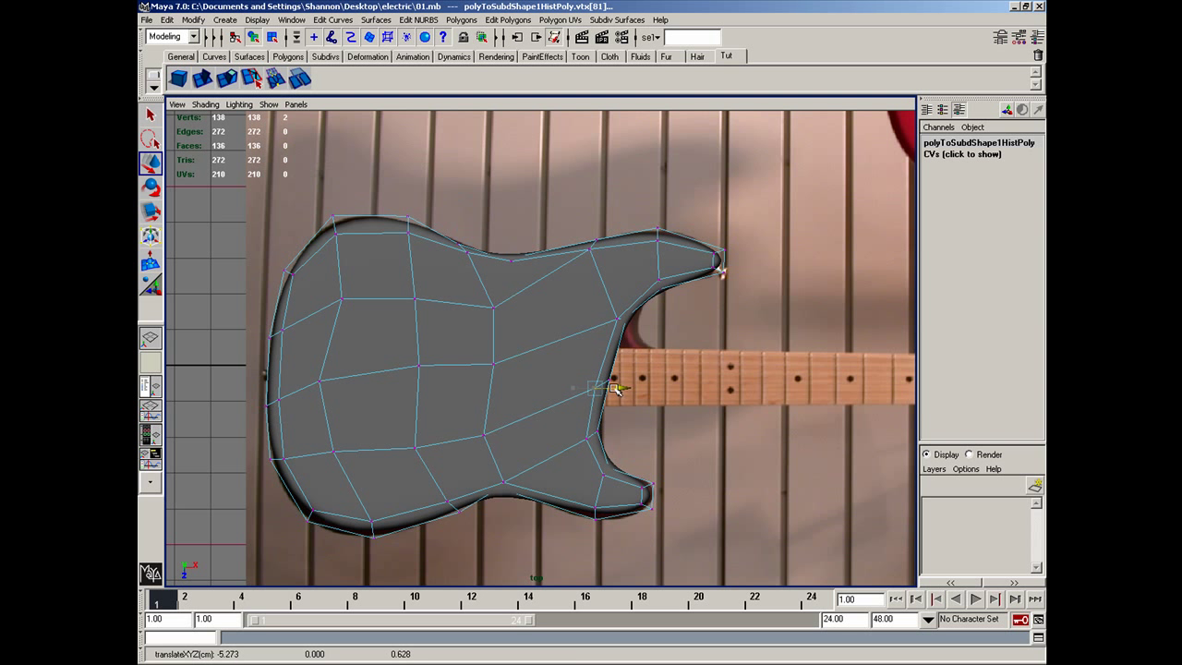
Select the body's side faces at the neck joint and extrude them outward over the neck by about 1.7 units
right_drag(595, 394, 617, 416)
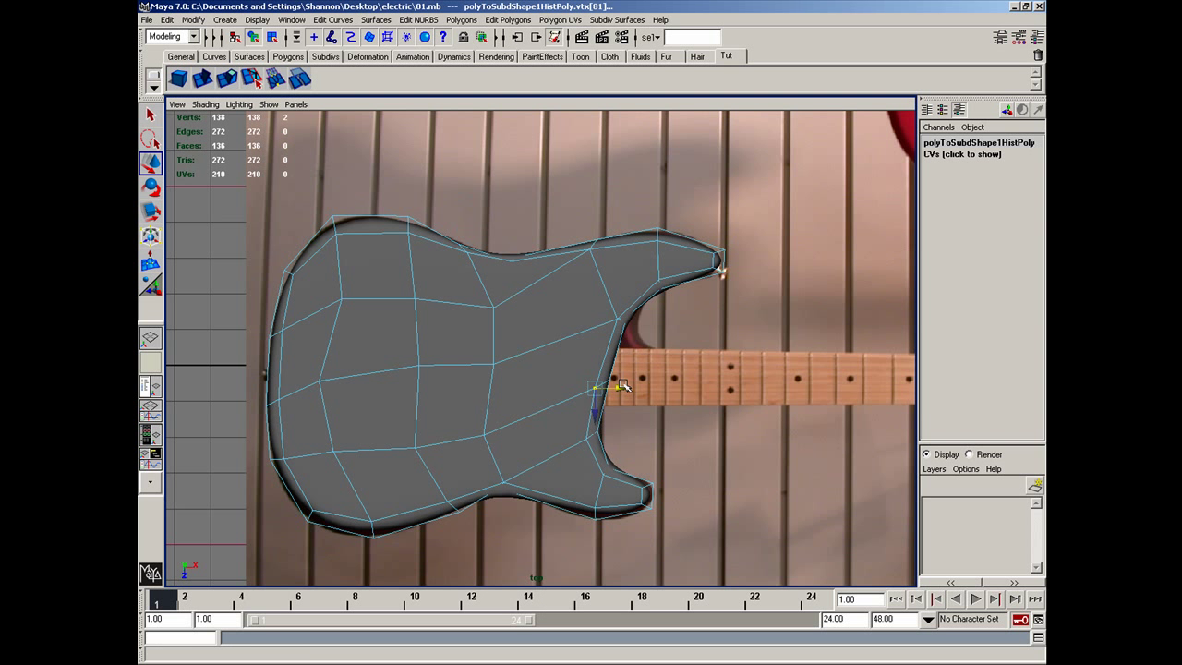
key(F11)
ctrl+drag(558, 362, 623, 380)
key(space)
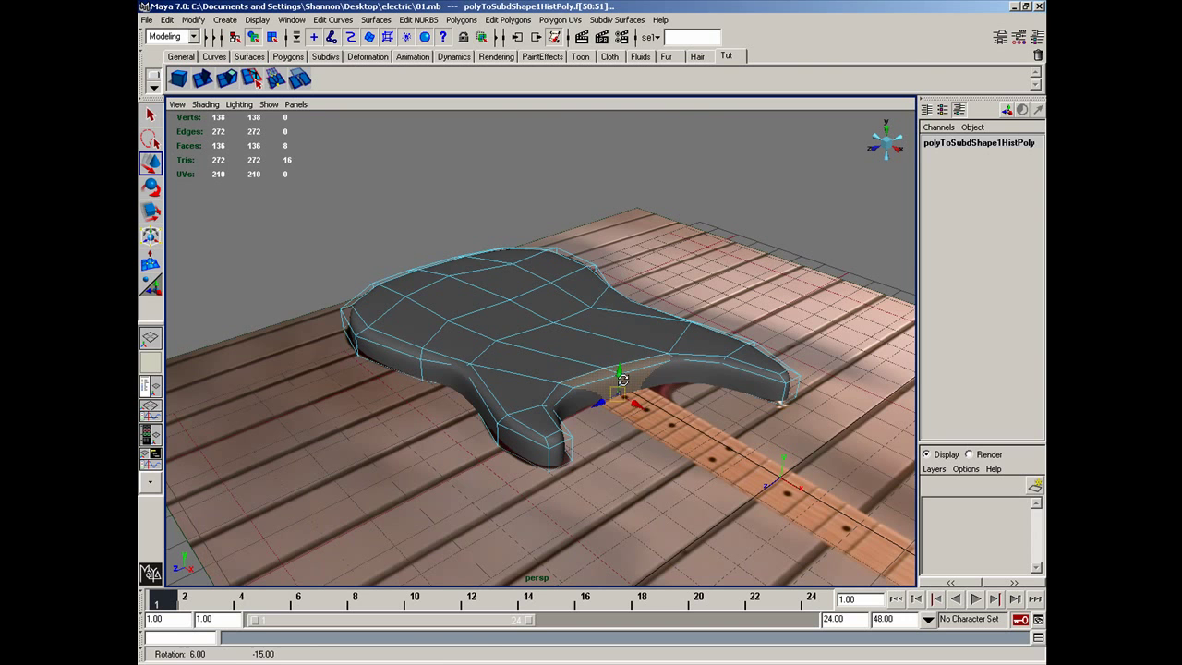
click(202, 79)
key(space)
drag(644, 466, 608, 455)
drag(624, 353, 681, 356)
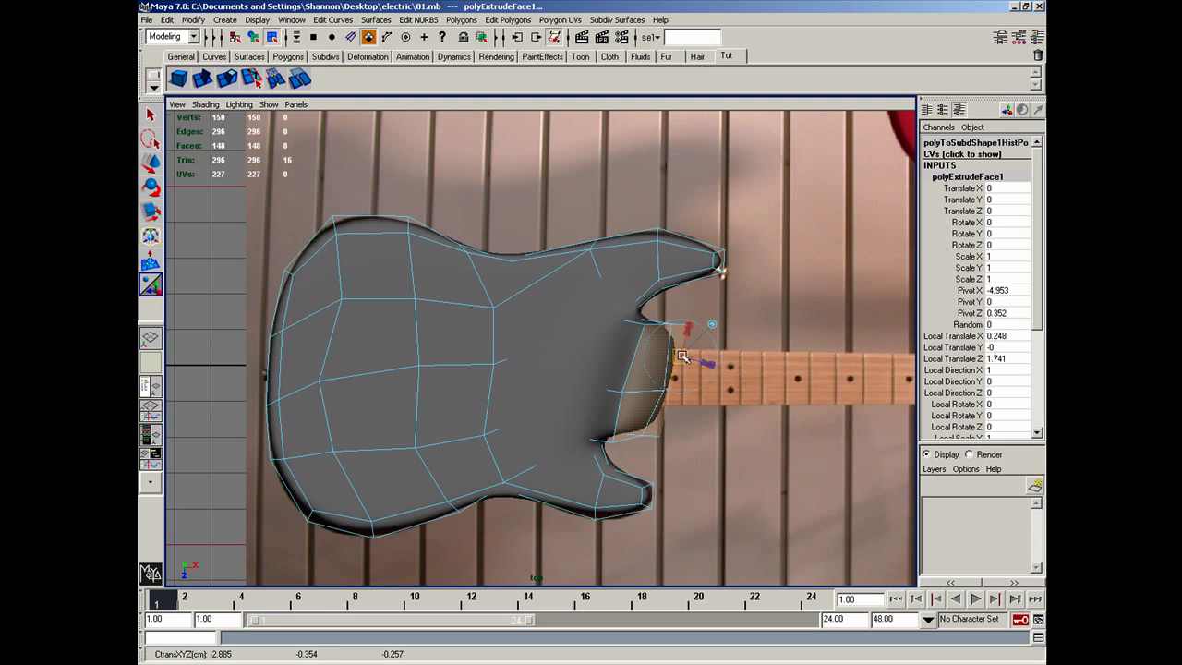
Scale the extruded neck-joint faces and move their end vertices to shape a narrower, rounded heel around the neck
key(r)
drag(642, 415, 667, 386)
key(space)
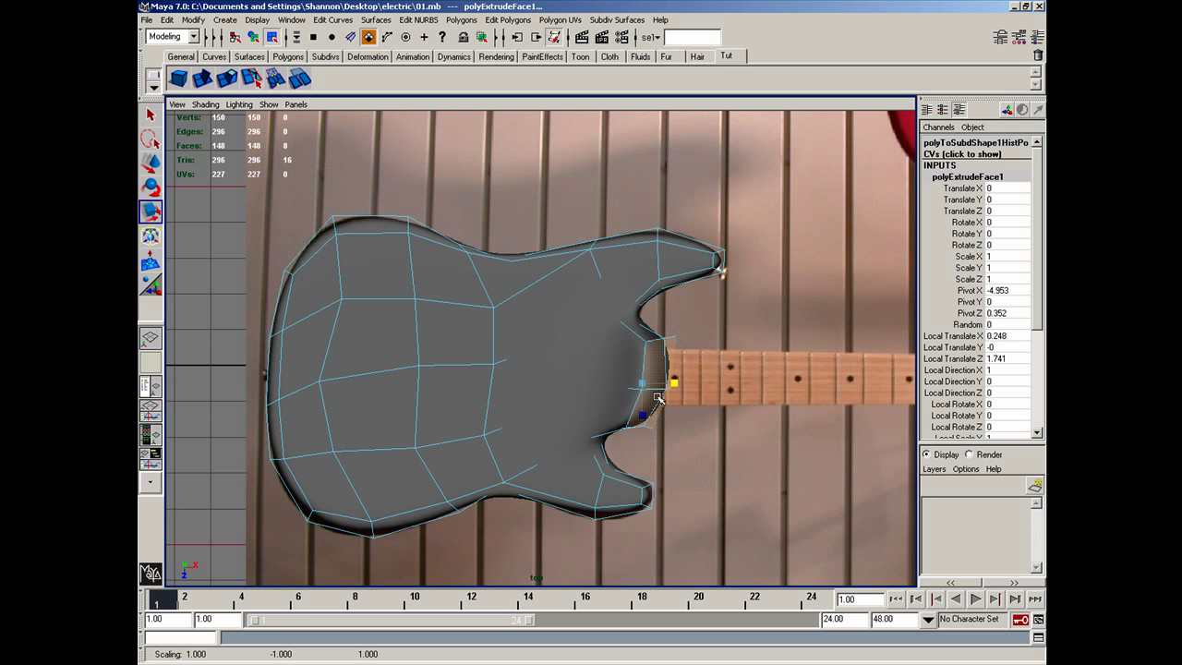
right_drag(654, 397, 615, 396)
drag(634, 322, 646, 434)
key(w)
drag(626, 426, 634, 426)
drag(642, 325, 669, 379)
drag(616, 408, 609, 366)
Select the extruded heel's upper and lower vertices in the perspective view and scale them vertically to the body's thickness
key(space)
alt+drag(608, 367, 680, 387)
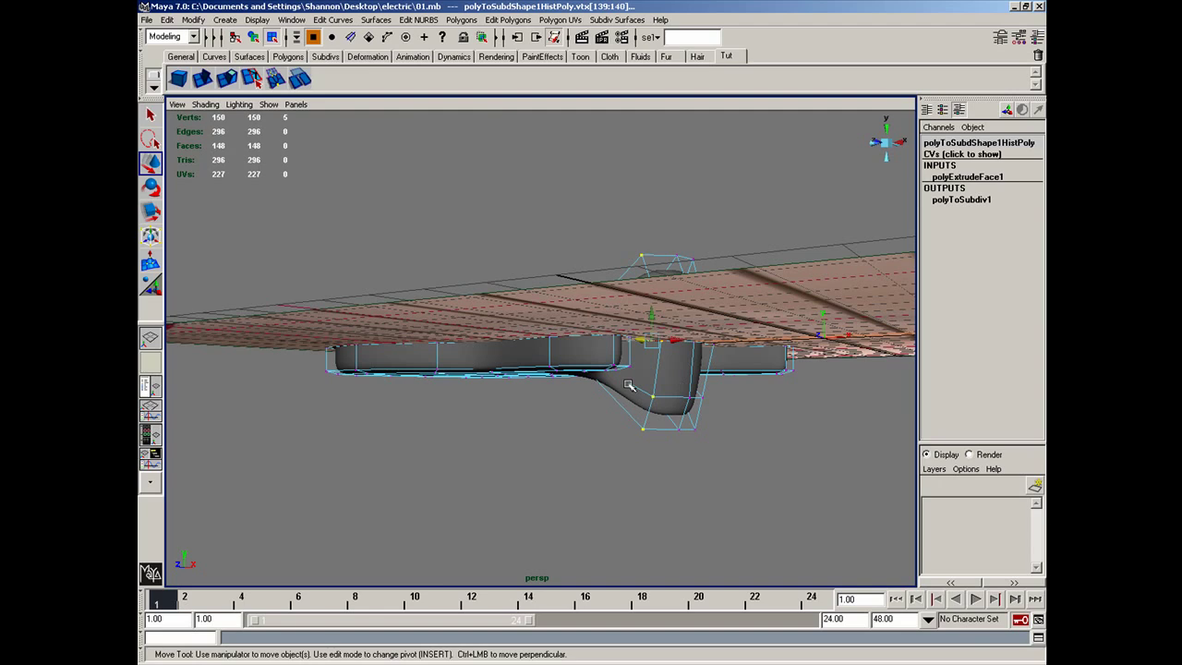
shift+drag(709, 461, 666, 442)
alt+drag(676, 392, 678, 411)
shift+drag(636, 256, 722, 307)
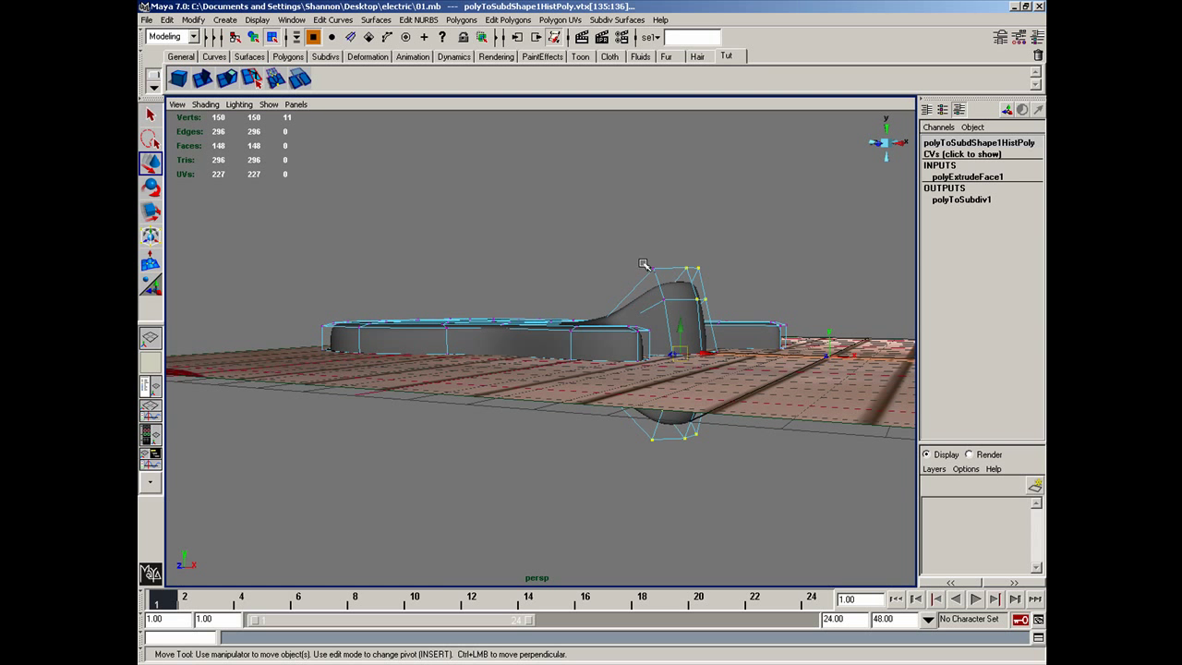
key(r)
mouse_move(680, 384)
mouse_down()
mouse_move(680, 365)
mouse_move(687, 403)
mouse_up()
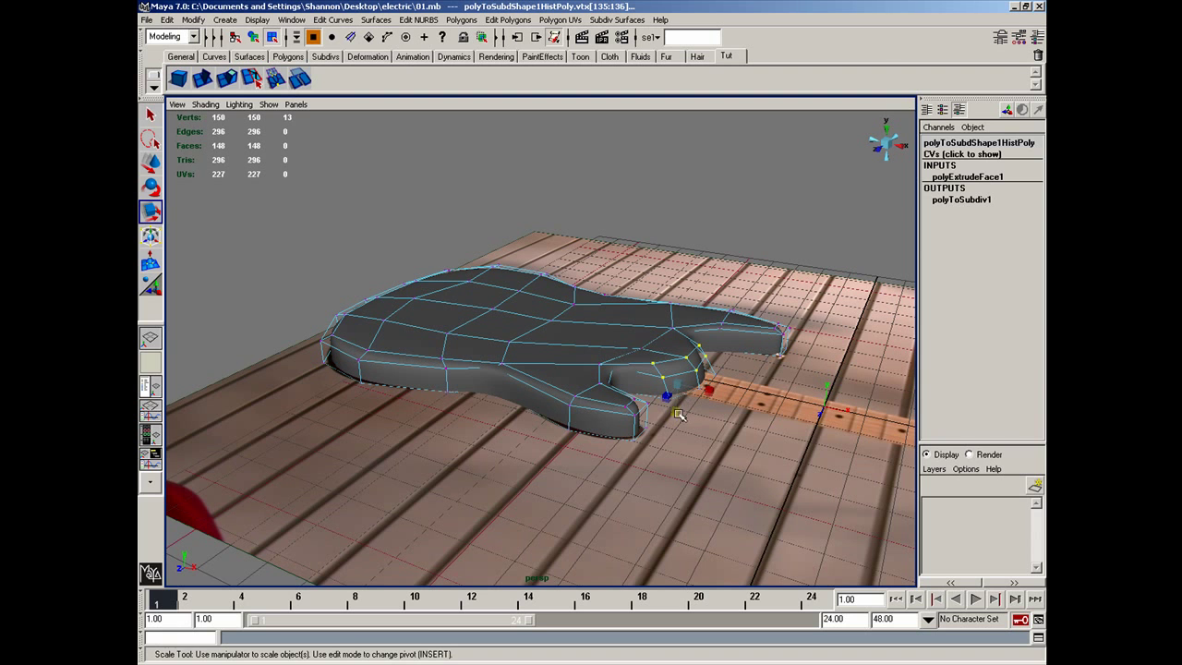
alt+drag(678, 415, 616, 393)
scroll(625, 391, up, 5)
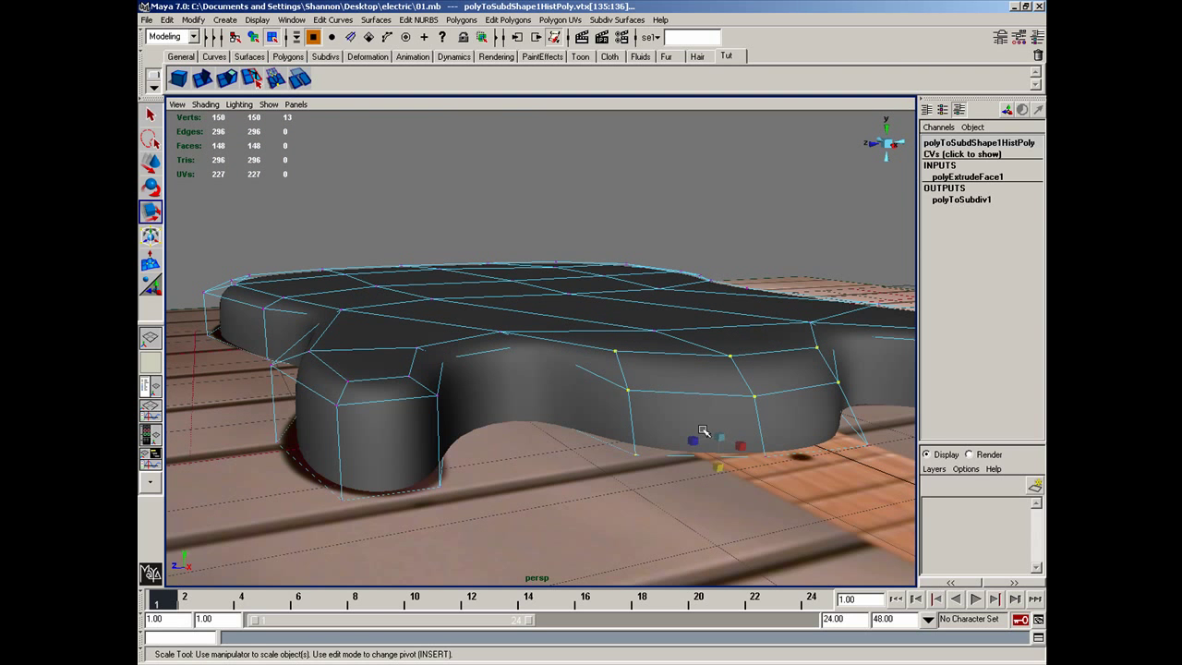
alt+drag(693, 427, 733, 472)
alt+middle_drag(733, 472, 622, 333)
alt+drag(619, 320, 582, 271)
Return the guitar body to object mode and turn on X-ray shading in the perspective view
key(F8)
right_drag(622, 248, 668, 267)
alt+drag(683, 198, 678, 297)
alt+right_drag(679, 297, 611, 299)
alt+middle_drag(611, 299, 670, 304)
key(space)
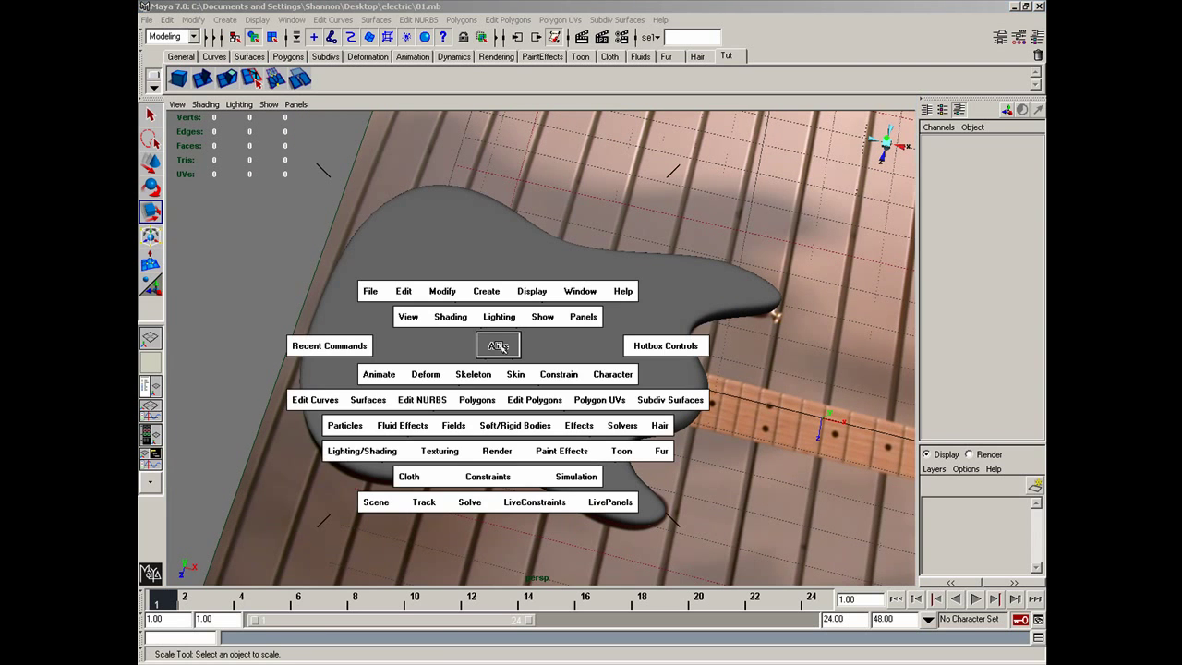
click(205, 104)
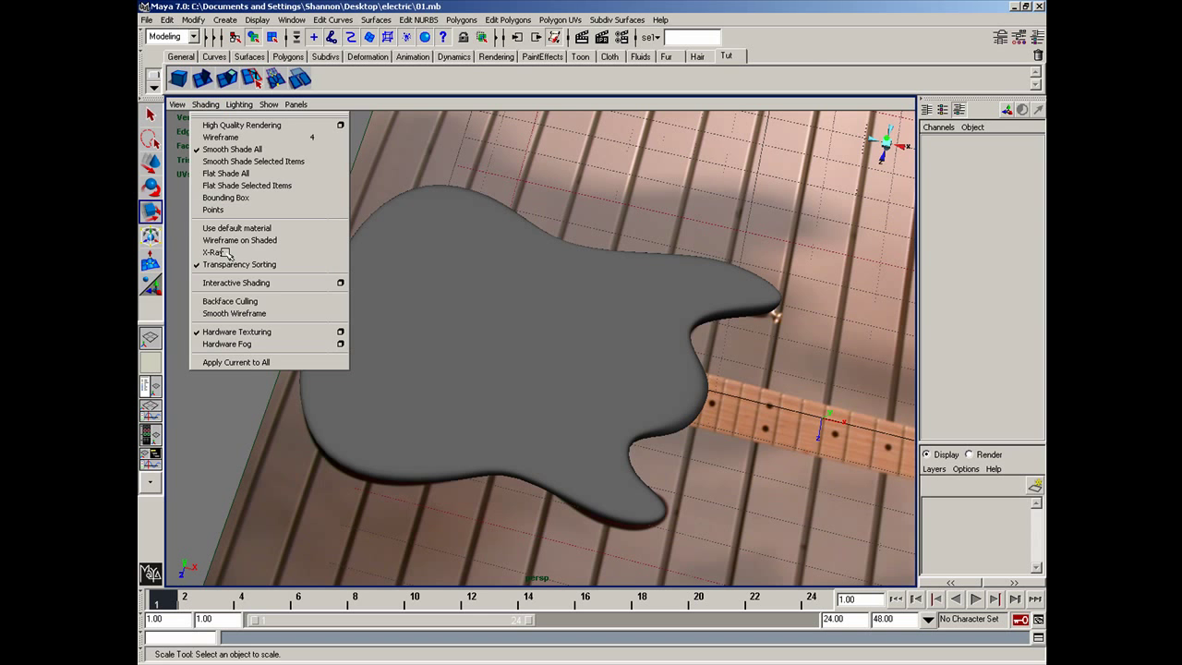
click(214, 252)
alt+right_drag(489, 376, 503, 375)
mouse_move(503, 375)
alt+middle_down()
mouse_move(522, 371)
mouse_move(506, 361)
alt+middle_up()
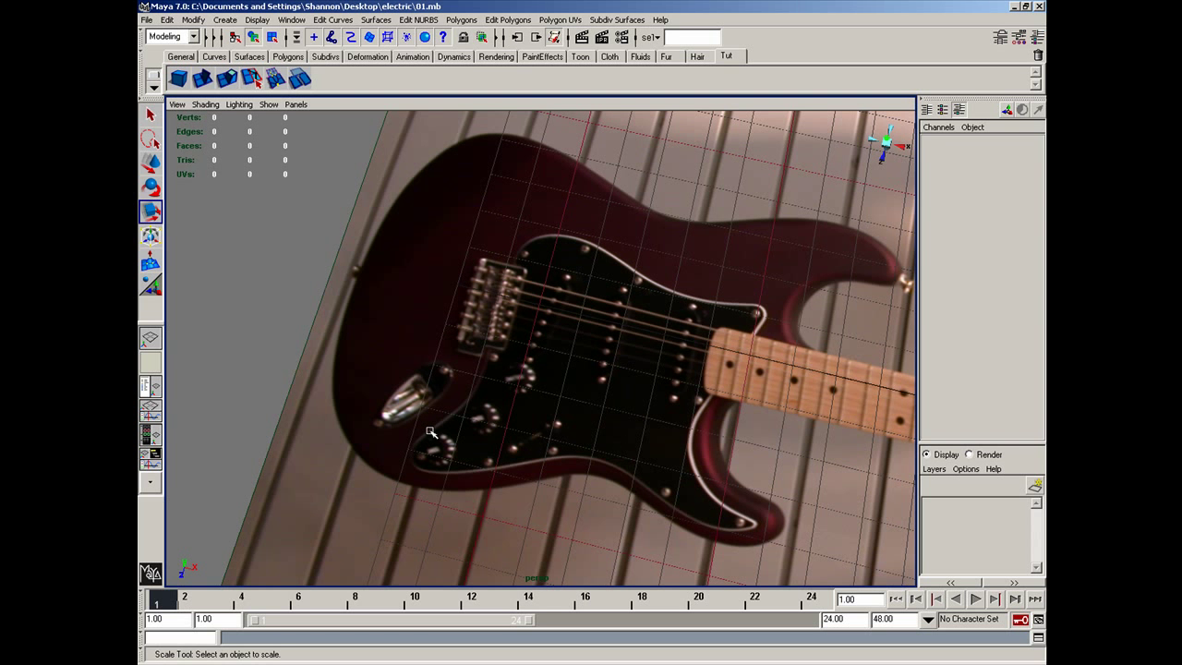
Create a polygon cube in the top view and move it over the guitar's pickguard
click(553, 439)
right_click(553, 438)
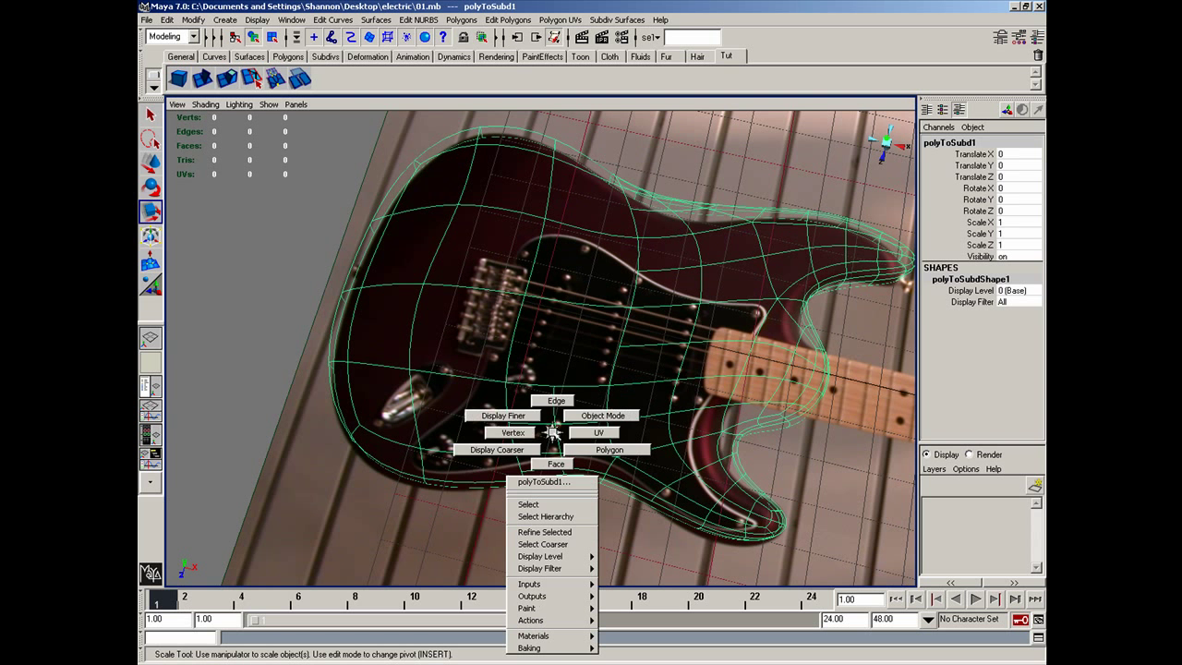
key(space)
drag(488, 291, 443, 286)
click(434, 193)
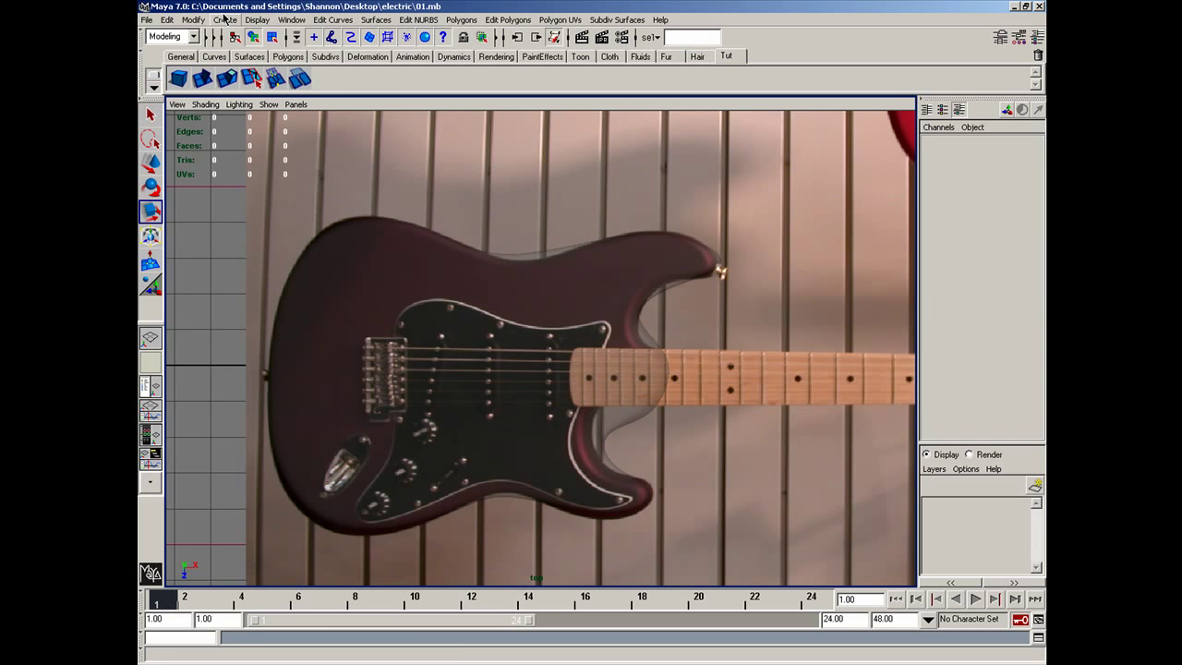
click(225, 19)
mouse_move(286, 53)
click(371, 71)
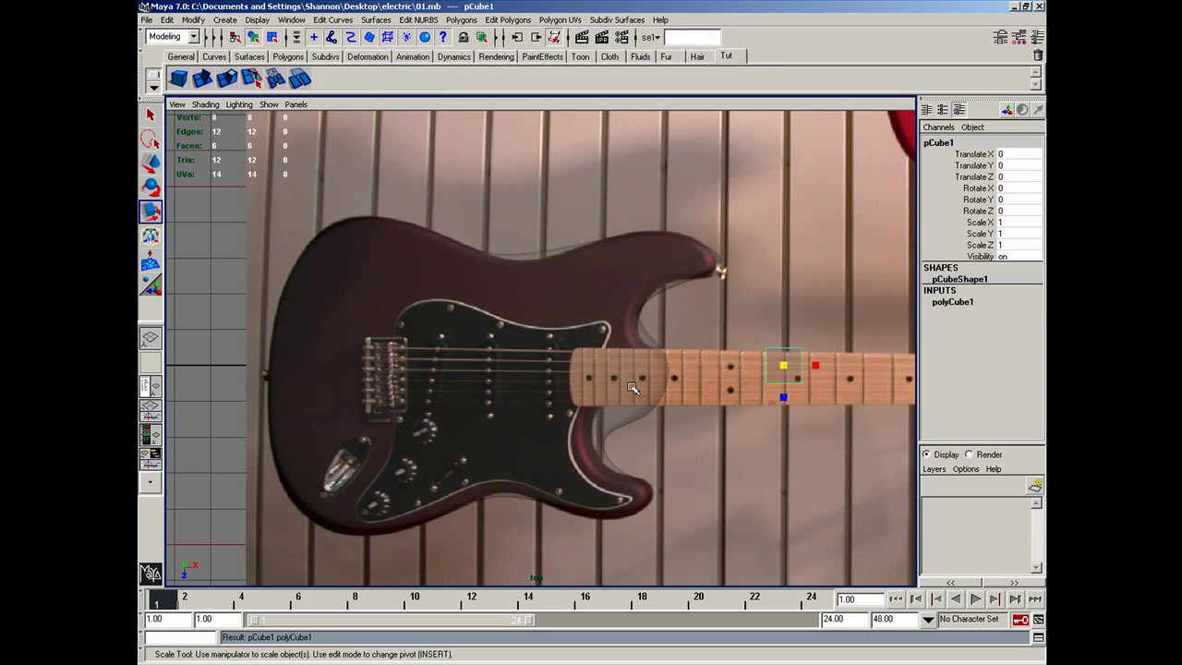
key(w)
drag(786, 366, 897, 409)
Scale the cube into a thin plate covering the pickguard, about 4.63 by 0.36 by 5.18
key(r)
drag(482, 439, 501, 658)
mouse_move(482, 439)
mouse_down()
mouse_move(483, 459)
mouse_move(483, 433)
mouse_up()
key(space)
alt+drag(549, 468, 552, 360)
key(space)
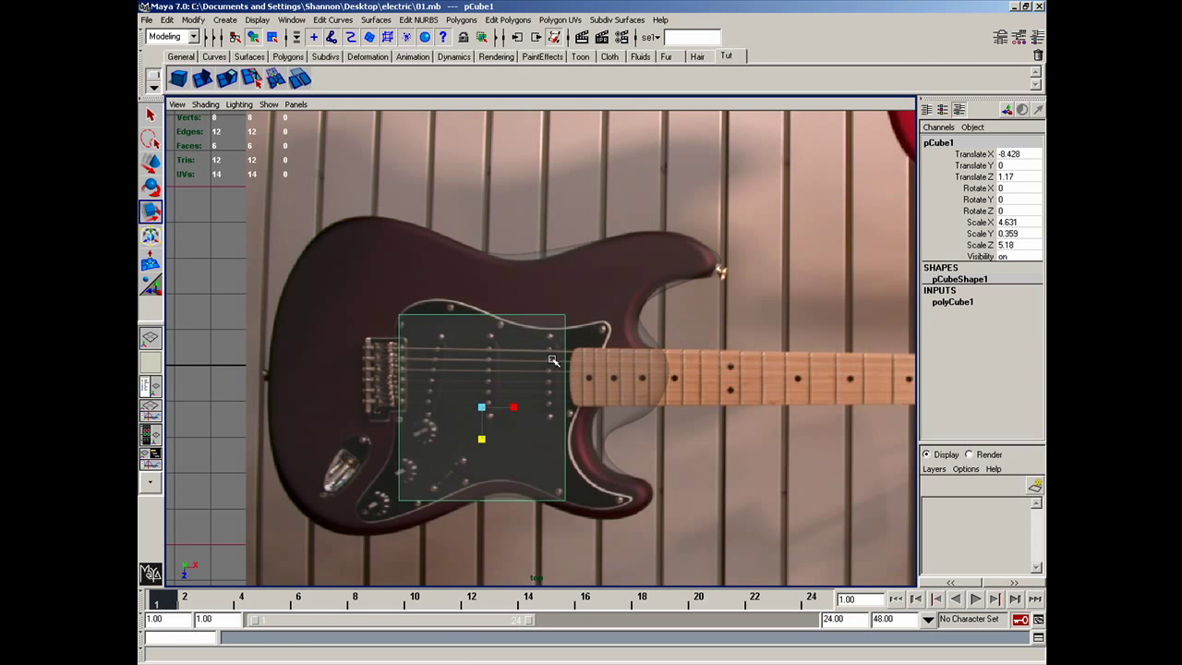
Set the cube's subdivisions to 3 in width, 2 in height and 3 in depth
click(969, 303)
click(1005, 347)
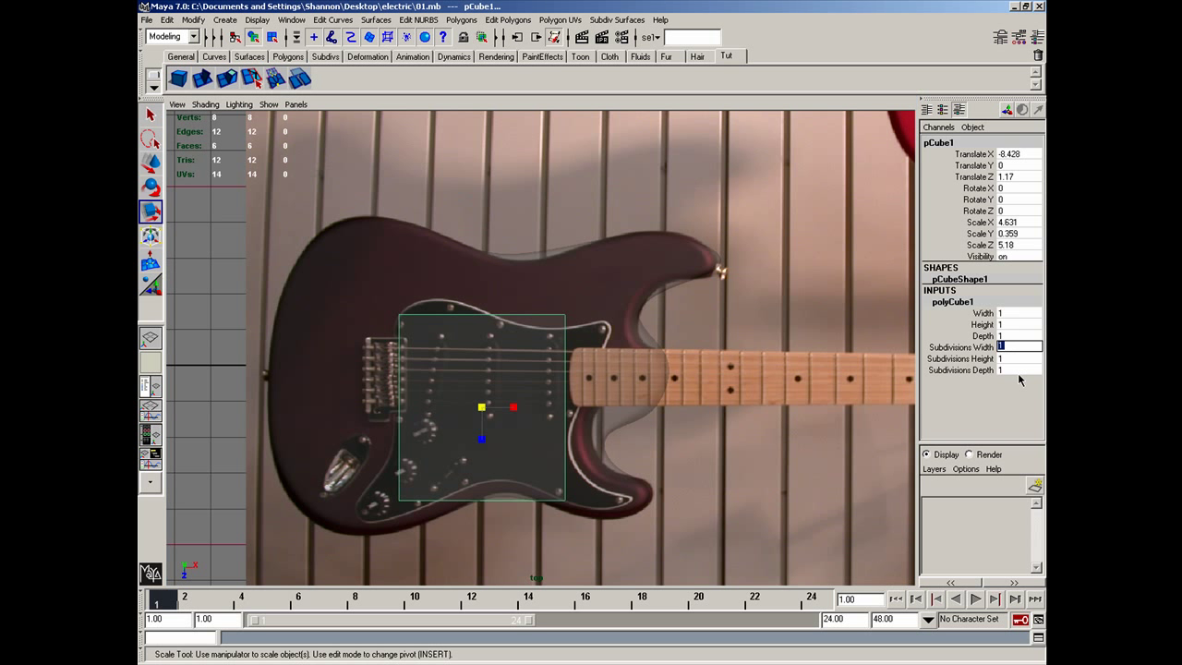
text(3)
click(1028, 371)
text(3)
key(Return)
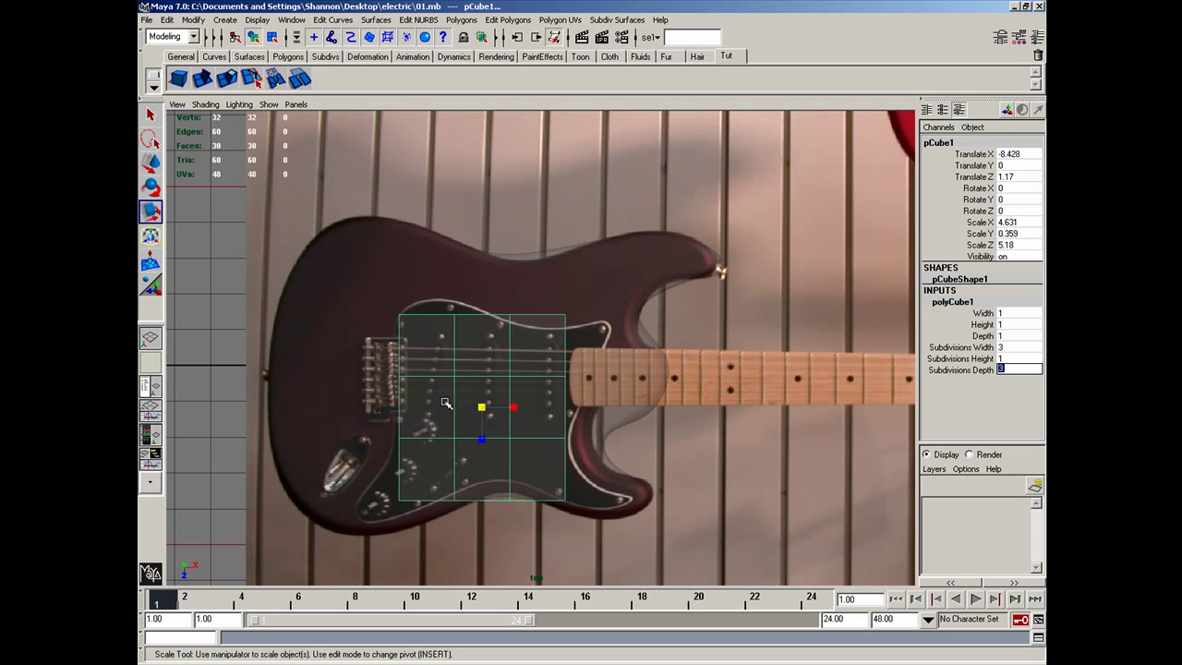
click(1013, 357)
key(Tab)
Return the body to object mode and raise the pickguard plate about 1.3 units so it sits above the body
right_drag(425, 406, 406, 403)
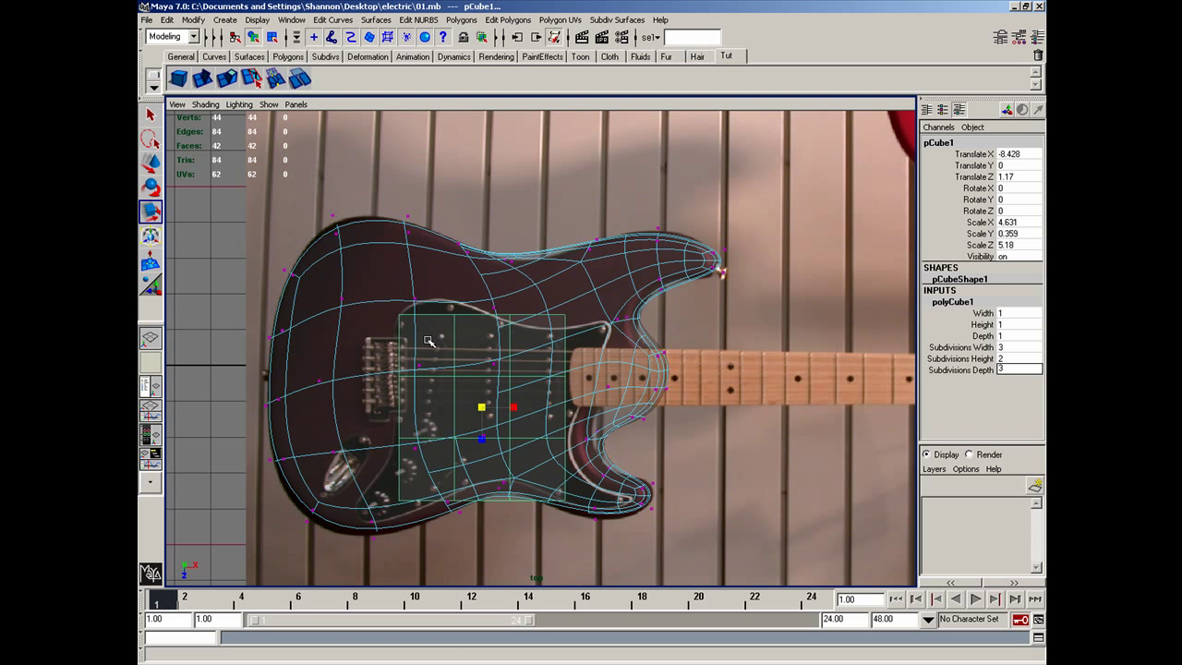
right_drag(336, 361, 375, 312)
right_drag(456, 343, 488, 334)
mouse_move(450, 365)
right_down()
mouse_move(453, 348)
mouse_move(490, 347)
mouse_move(449, 365)
right_up()
key(space)
drag(443, 364, 436, 348)
key(w)
alt+drag(622, 364, 607, 313)
drag(599, 261, 552, 221)
Move the plate's vertices along the upper edge and neck side to match the pickguard outline in the top view
key(space)
right_drag(453, 398, 422, 397)
drag(389, 303, 519, 326)
drag(503, 315, 508, 323)
mouse_move(418, 285)
mouse_down()
mouse_move(447, 304)
mouse_move(435, 297)
mouse_up()
drag(556, 305, 607, 321)
drag(555, 365, 576, 386)
drag(565, 375, 590, 368)
drag(555, 427, 569, 455)
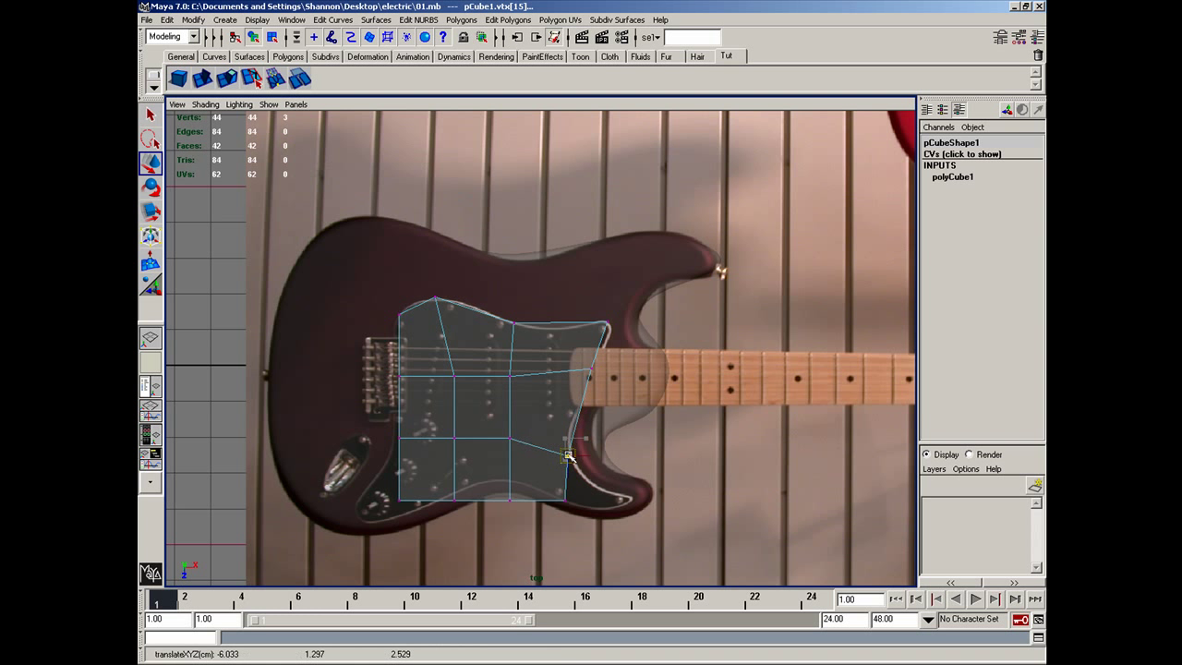
Move the vertices along the plate's lower edge to follow the pickguard's curved outline
click(564, 498)
drag(566, 503, 565, 502)
drag(497, 478, 513, 501)
drag(442, 488, 451, 518)
drag(388, 490, 414, 507)
Move the vertices on the plate's bridge side inward to match the pickguard outline
drag(389, 431, 409, 447)
drag(403, 440, 397, 451)
drag(389, 369, 418, 380)
drag(383, 305, 418, 317)
drag(347, 295, 398, 460)
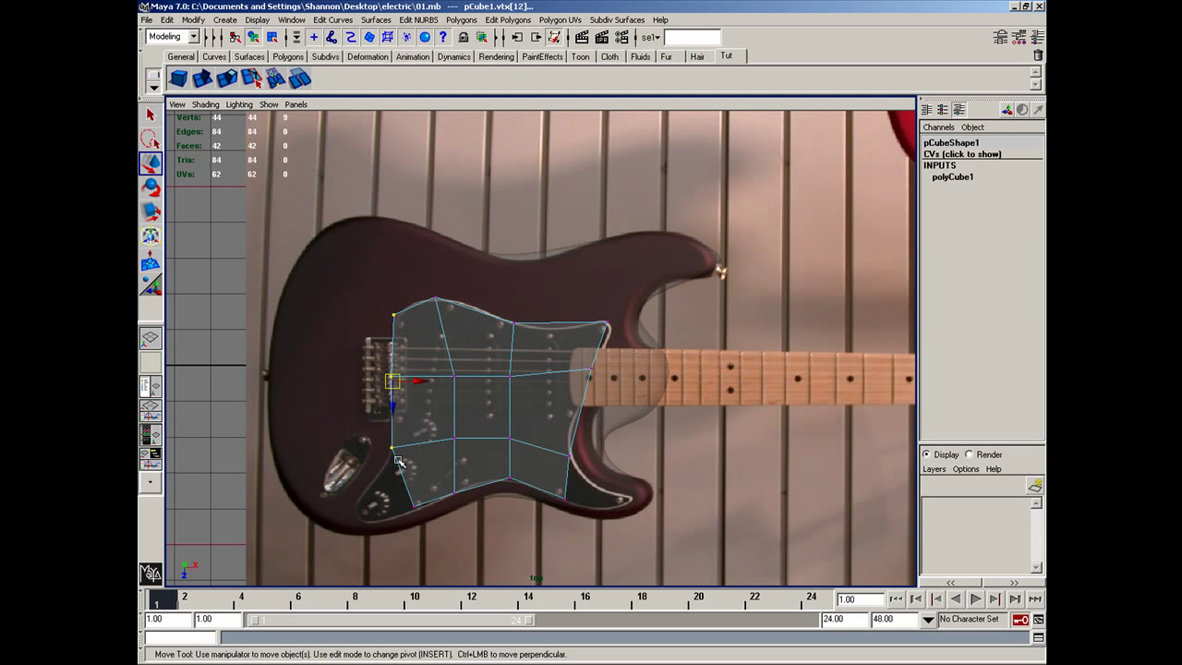
drag(420, 381, 433, 385)
drag(377, 437, 420, 447)
Select the side faces at both lower corners of the pickguard plate and extrude them outward
right_click(417, 457)
right_drag(417, 457, 421, 490)
drag(395, 465, 415, 475)
shift+drag(558, 473, 575, 488)
shift+click(548, 474)
shift+click(442, 473)
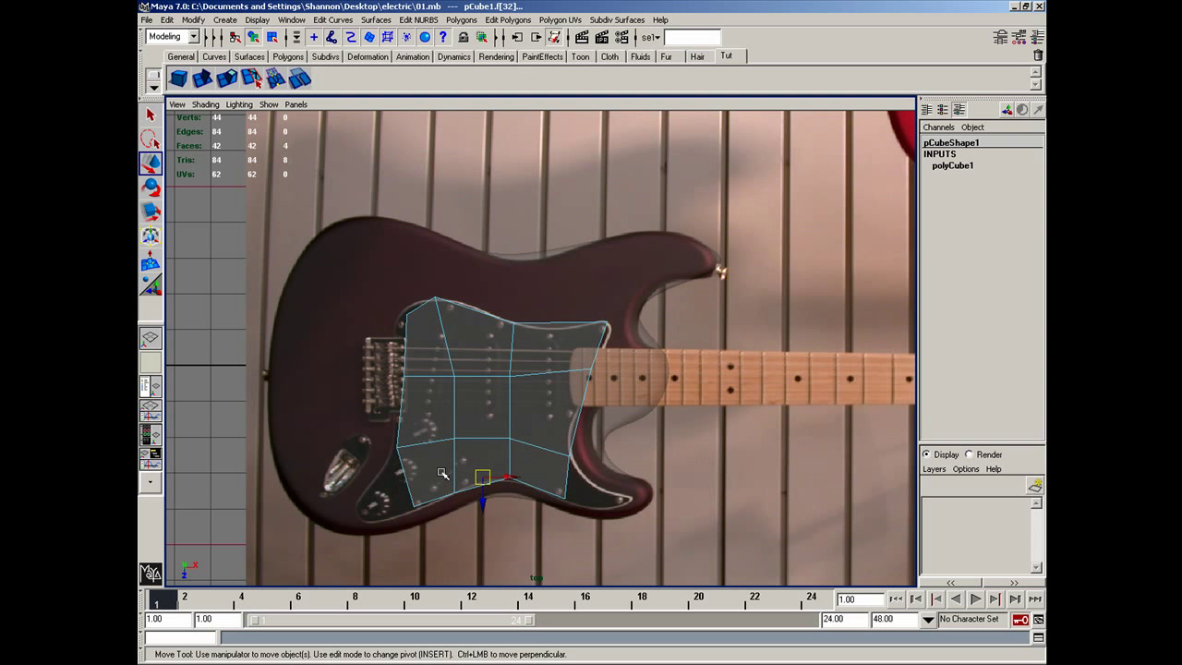
click(227, 80)
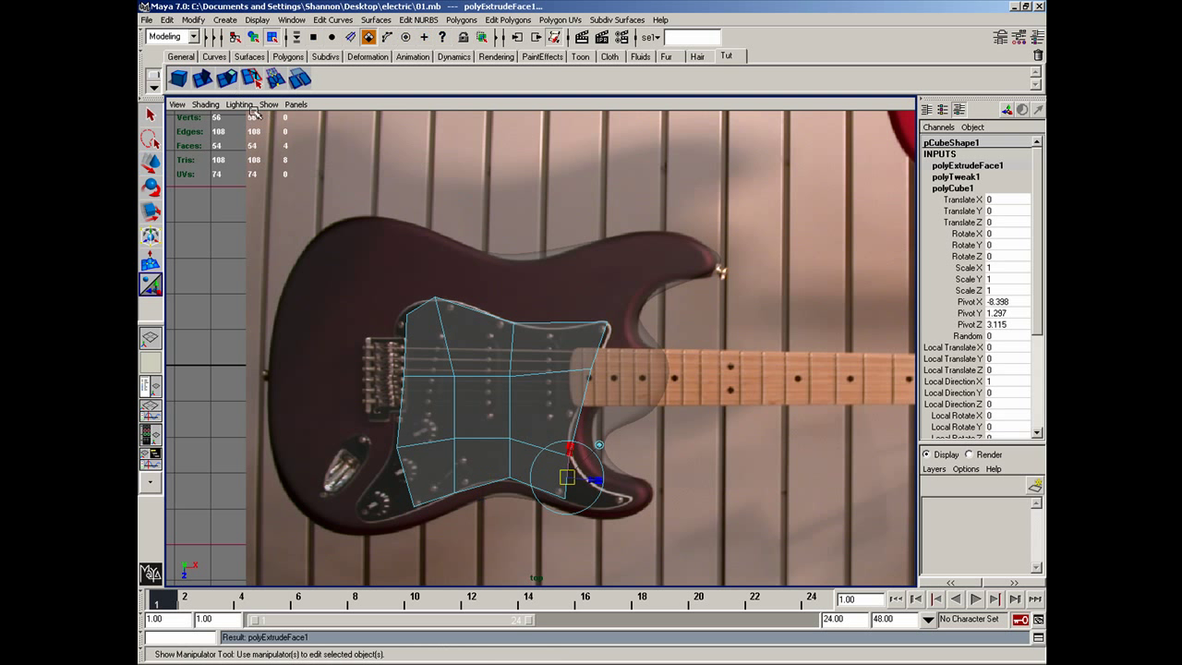
drag(593, 482, 628, 485)
Move the extruded vertices at both lower corners to follow the pickguard's lower horn and control-knob end
right_drag(586, 468, 558, 465)
drag(592, 440, 597, 499)
key(w)
drag(595, 499, 592, 496)
drag(597, 502, 598, 508)
drag(351, 441, 379, 508)
drag(381, 516, 371, 521)
Extrude the end faces of the pickguard's lower horn again and move them out to the horn's tip
right_drag(595, 468, 601, 499)
click(574, 491)
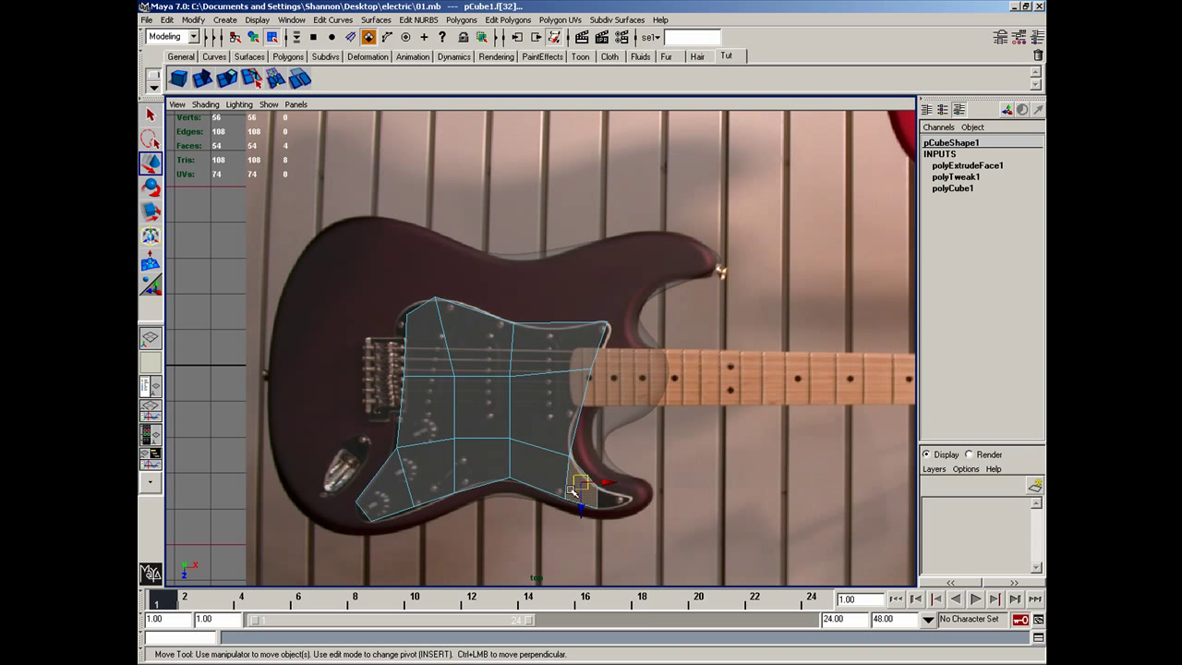
click(591, 494)
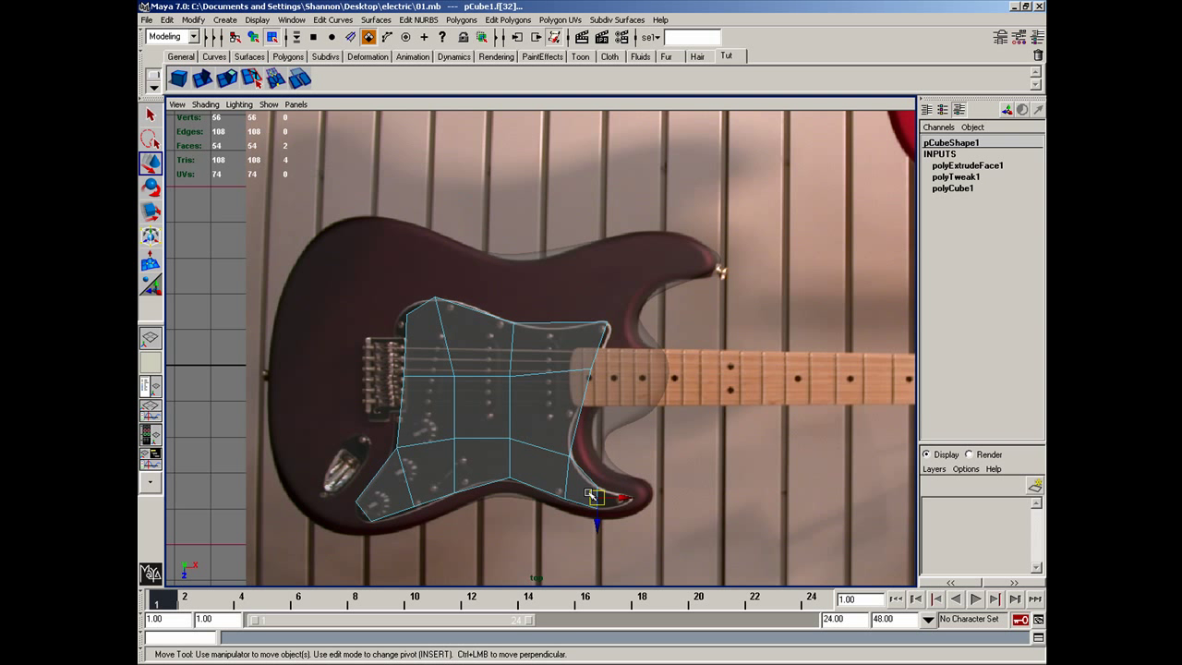
click(205, 80)
key(w)
drag(598, 498, 628, 504)
Scale the end vertices of the pickguard's lower horn together into a narrow tip
right_drag(628, 469, 593, 471)
drag(619, 476, 648, 526)
key(r)
drag(630, 470, 629, 522)
Refine the vertices along the pickguard's neck side and upper edge to fit the reference outline
key(w)
mouse_move(557, 444)
mouse_down()
mouse_move(582, 463)
mouse_move(568, 447)
mouse_up()
drag(576, 353, 603, 379)
drag(591, 369, 586, 374)
drag(592, 318, 614, 330)
drag(605, 323, 609, 324)
drag(505, 316, 545, 334)
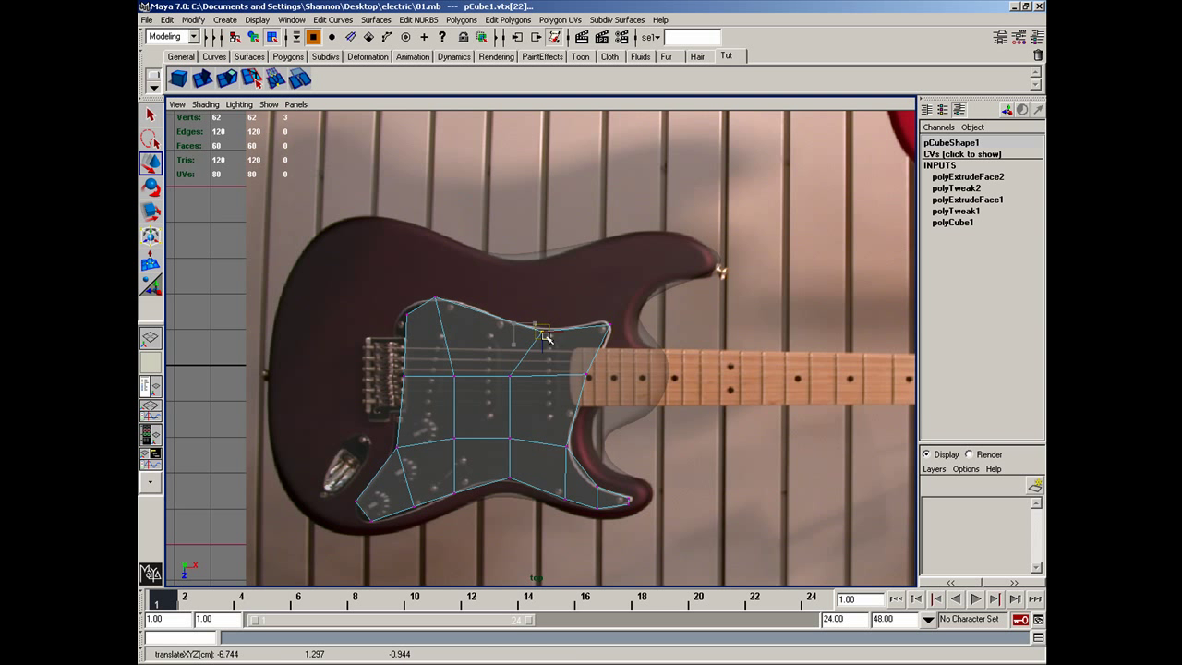
drag(425, 288, 404, 308)
Convert the pickguard mesh to a subdivision surface and delete the original polygon object
right_drag(457, 404, 500, 397)
key(ctrl+grave)
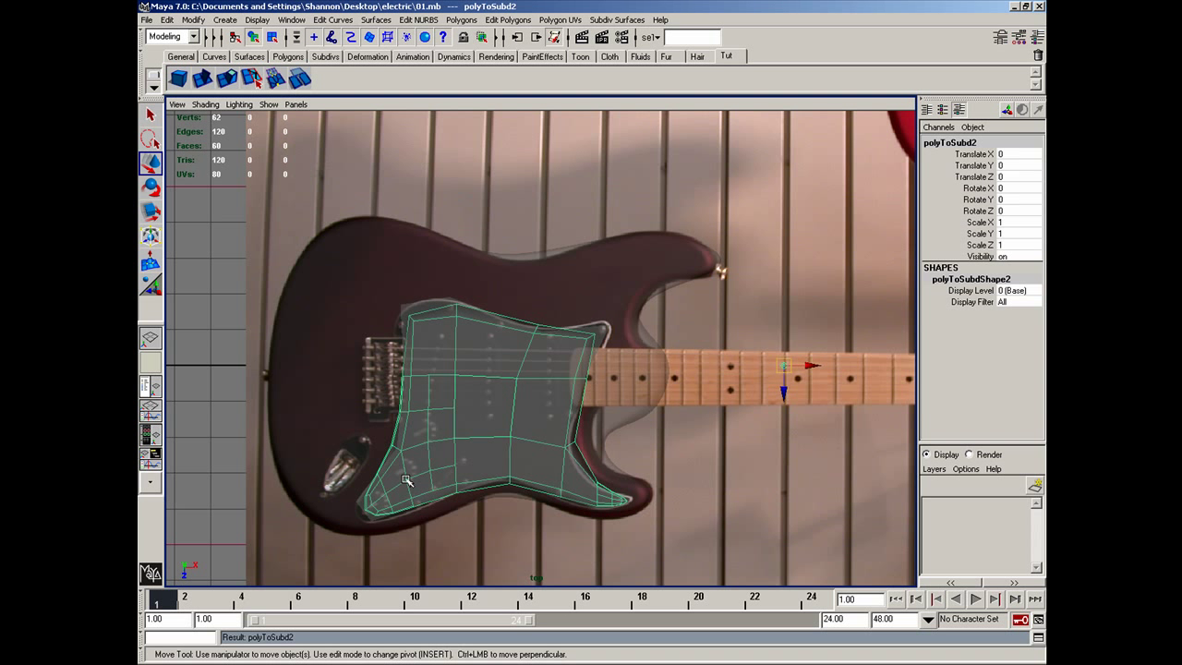
key(z)
key(Delete)
click(440, 441)
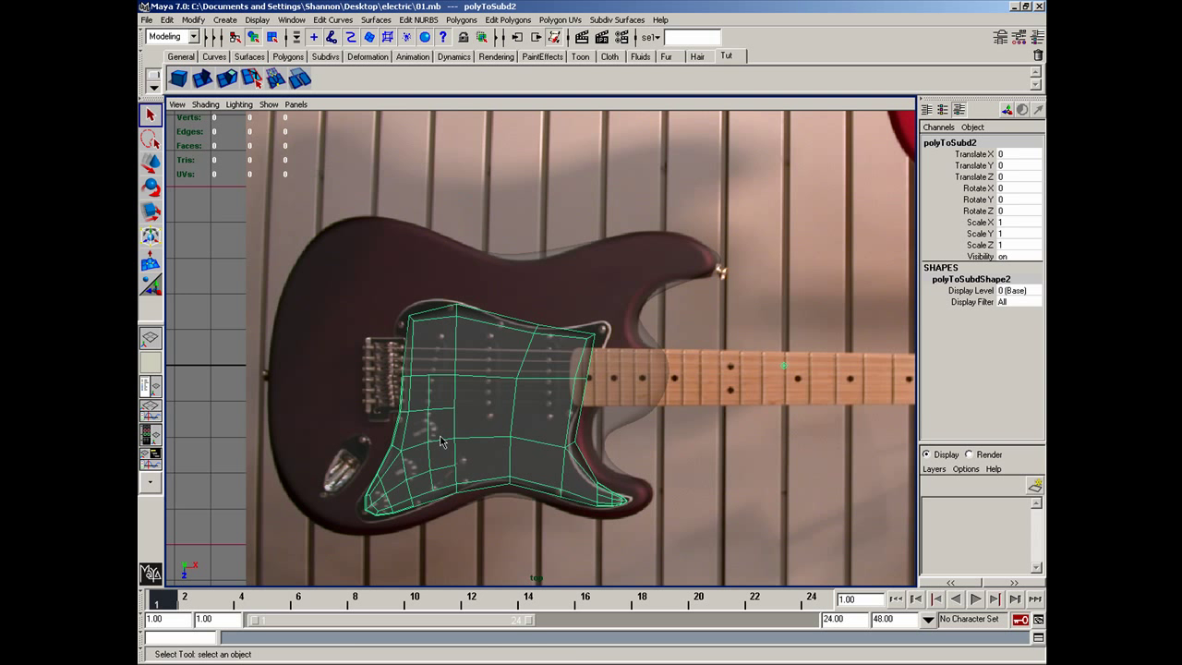
Pull the subdivision vertices at the pickguard's two upper corners outward and adjust the neck-side vertex below
right_drag(439, 444, 381, 286)
mouse_move(381, 283)
mouse_down()
mouse_move(424, 329)
mouse_move(393, 301)
mouse_up()
key(w)
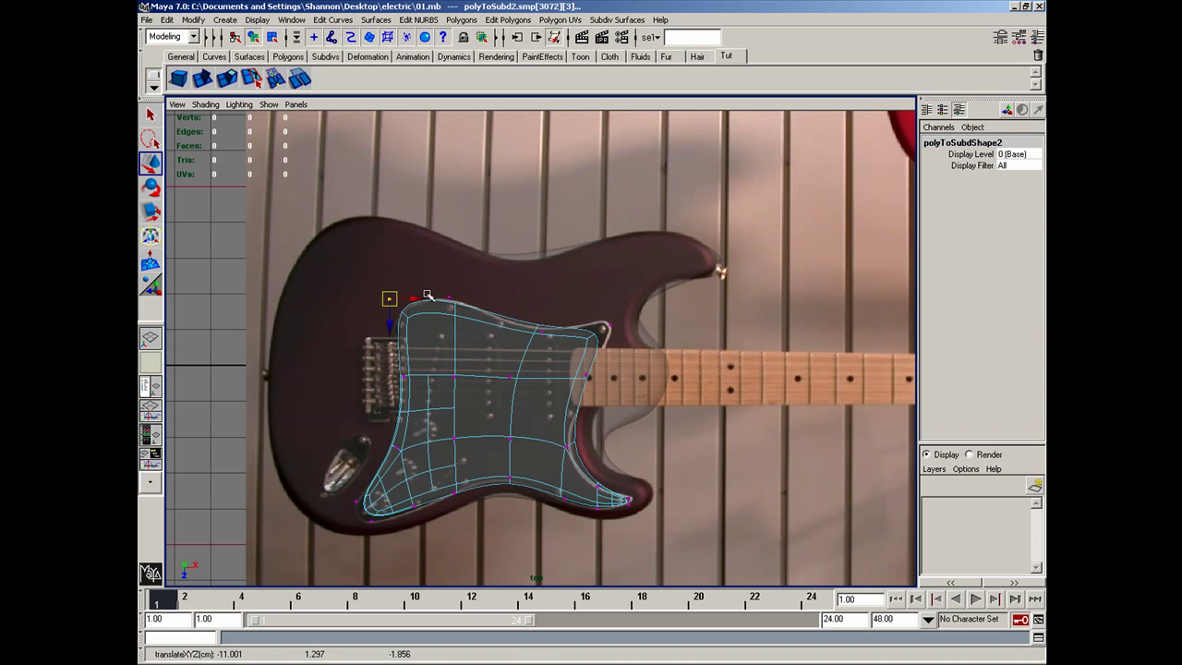
drag(569, 313, 629, 346)
drag(610, 326, 633, 313)
drag(569, 358, 608, 378)
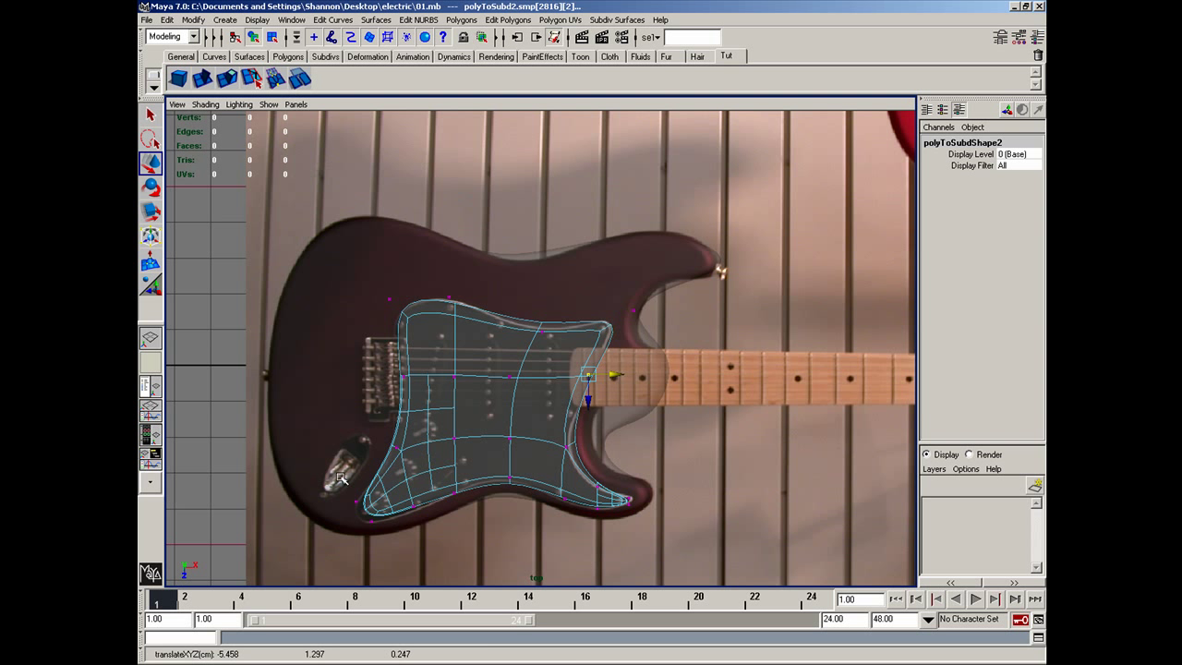
Adjust the pickguard's subdivision vertices at the control-knob corner and along the bridge side to match the outline
click(375, 515)
drag(367, 515, 358, 523)
drag(381, 436, 434, 447)
drag(398, 351, 438, 379)
drag(376, 286, 411, 299)
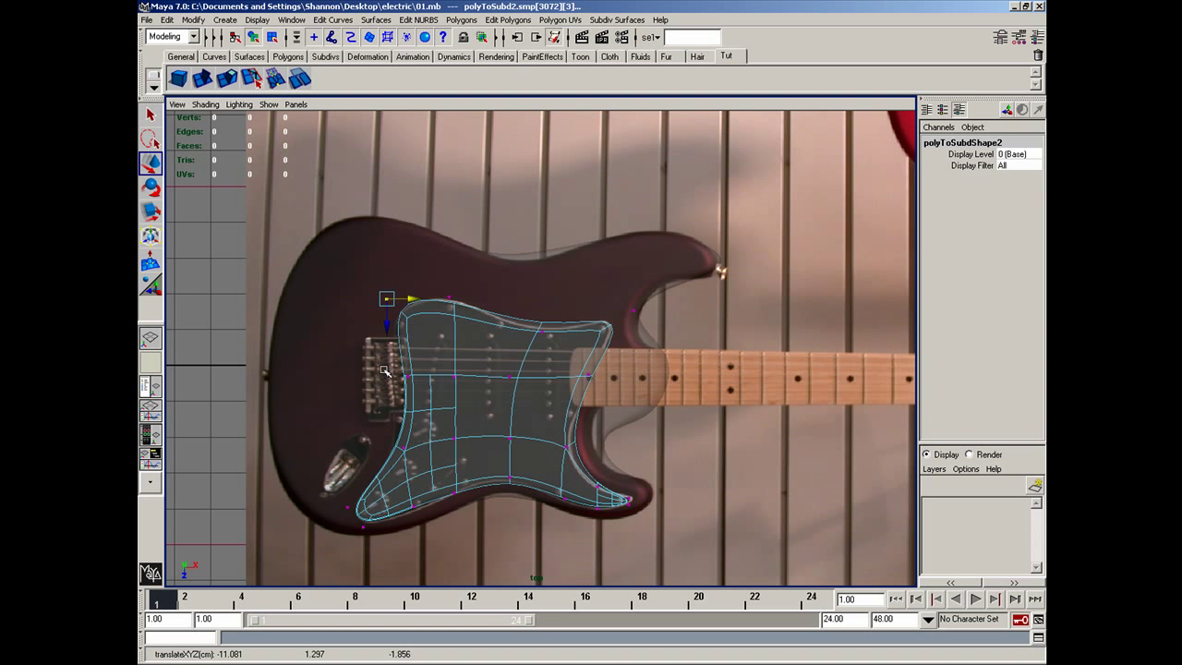
Center the pickguard's pivot and lower the pickguard in the side view until it sits on the guitar body
right_drag(469, 369, 491, 366)
click(404, 370)
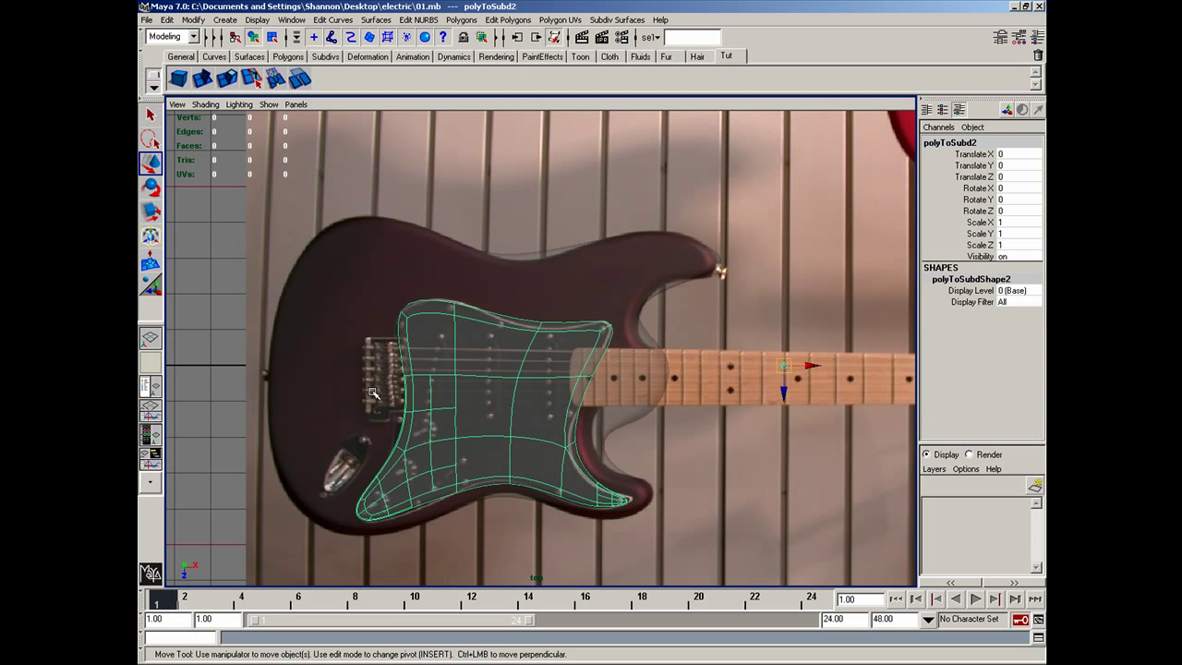
key(space)
drag(388, 394, 495, 421)
key(space)
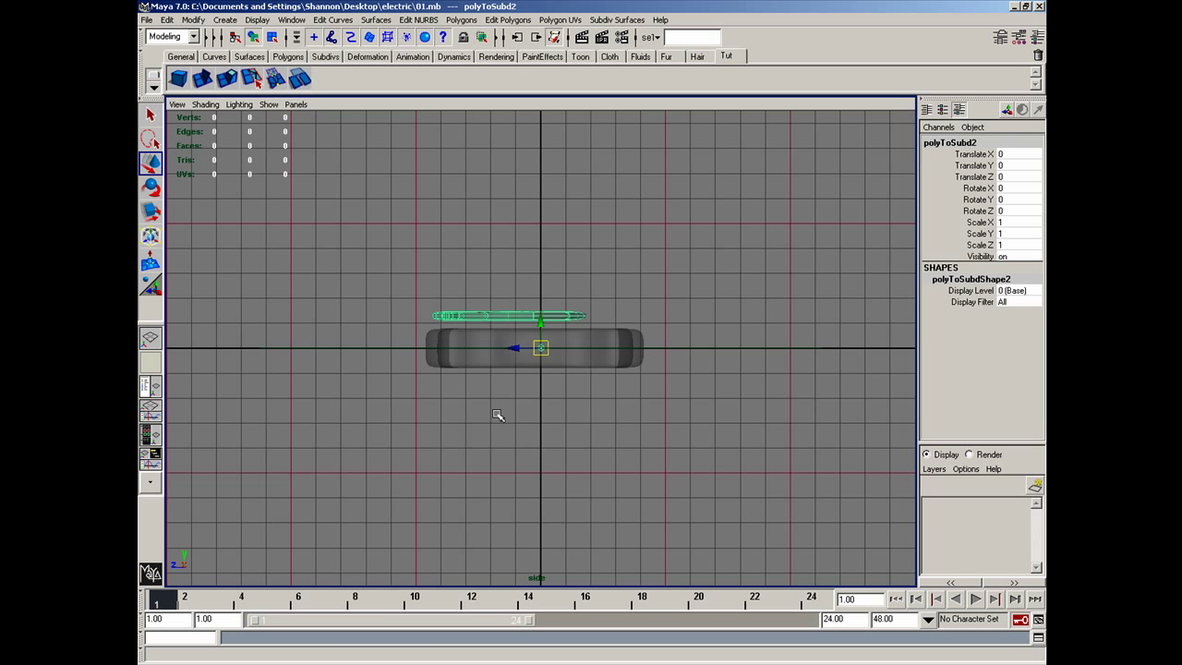
key(f)
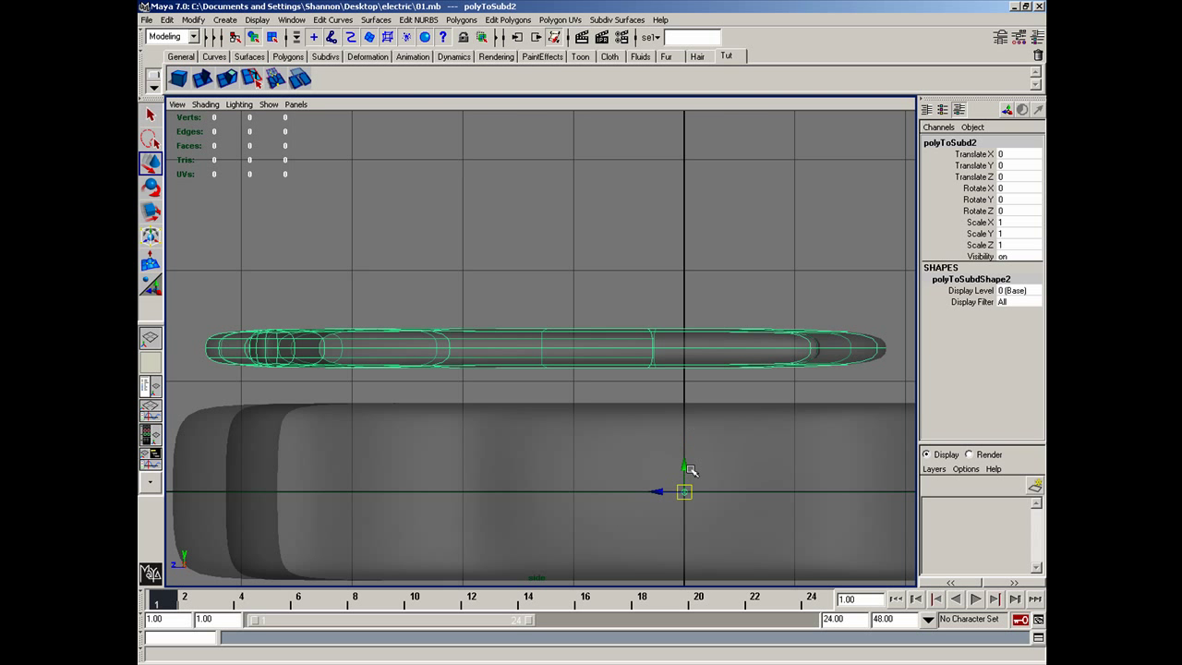
click(193, 20)
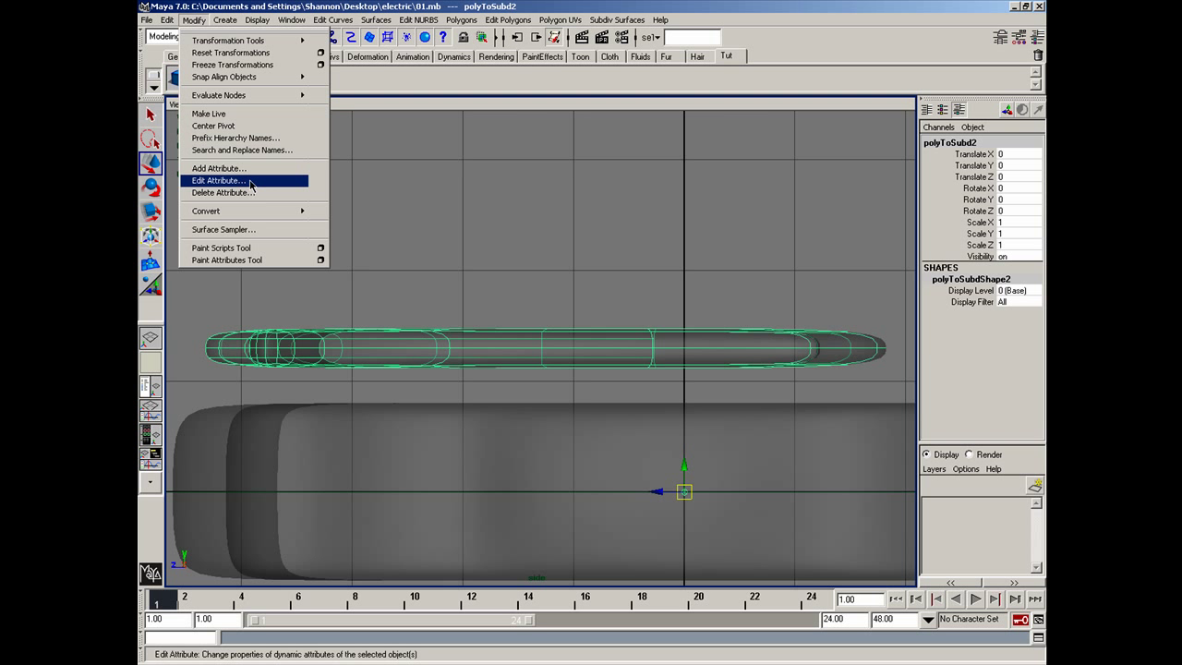
click(213, 125)
drag(540, 322, 481, 424)
Select the pickguard's top and bottom faces and try scaling them, then clear the selection
key(space)
click(474, 381)
key(space)
drag(497, 365, 469, 364)
right_drag(506, 355, 488, 433)
drag(434, 342, 615, 501)
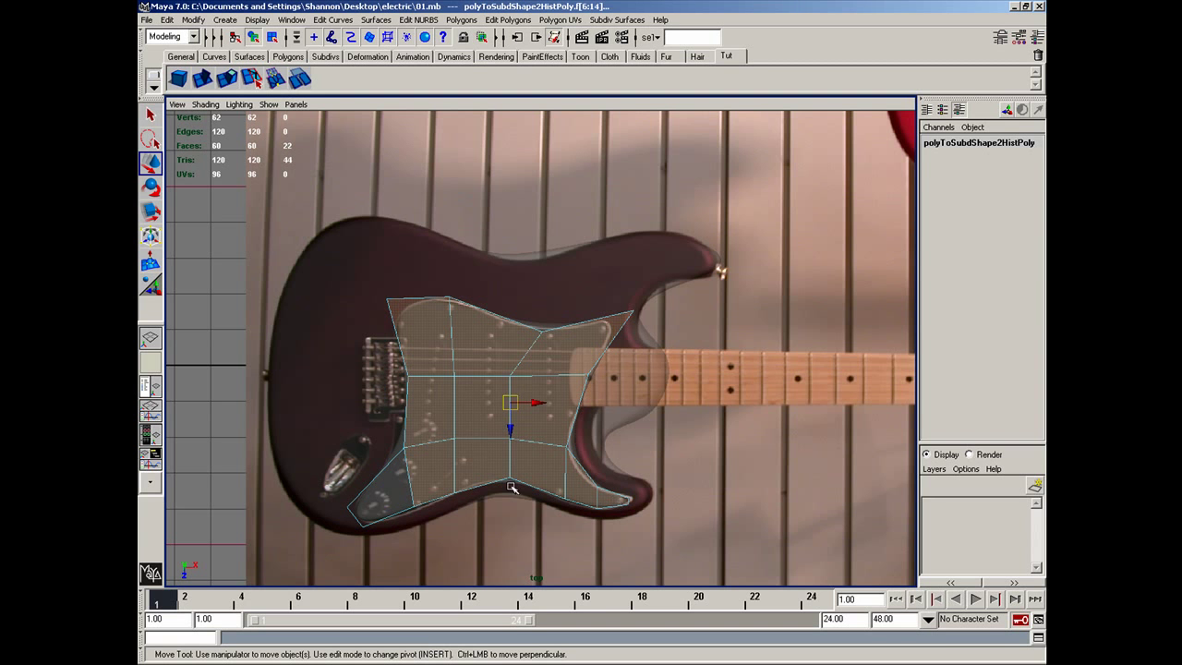
shift+click(377, 494)
key(space)
drag(476, 467, 155, 431)
mouse_move(512, 332)
alt+mouse_down()
mouse_move(440, 351)
mouse_move(508, 353)
alt+mouse_up()
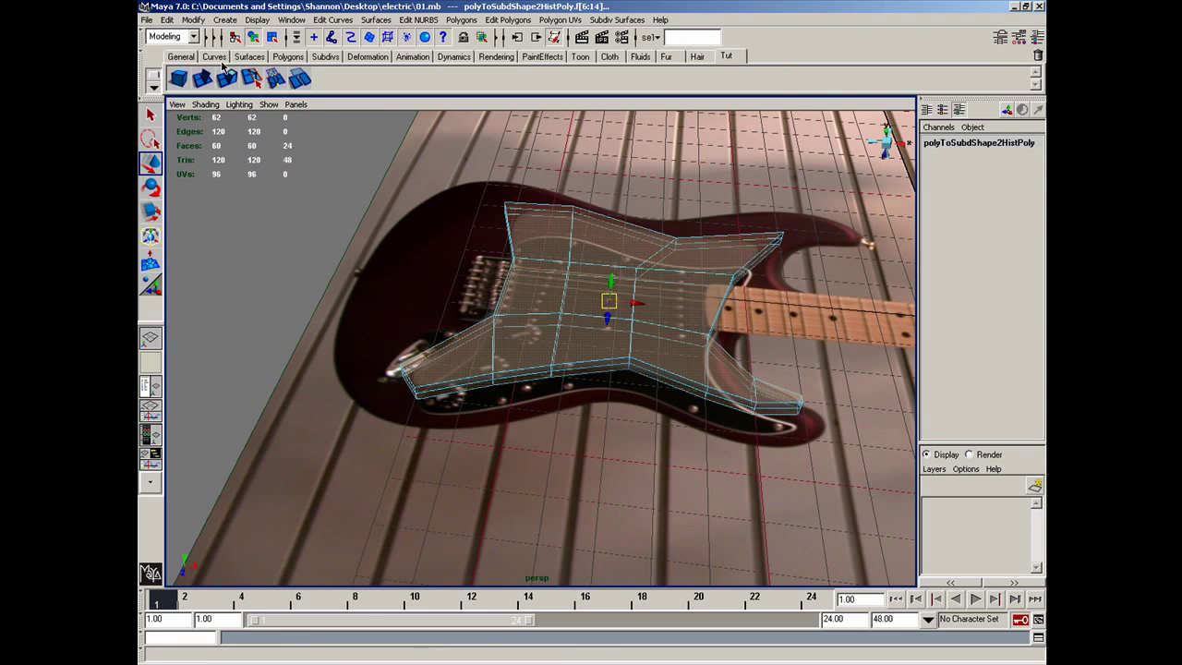
key(r)
drag(611, 300, 592, 281)
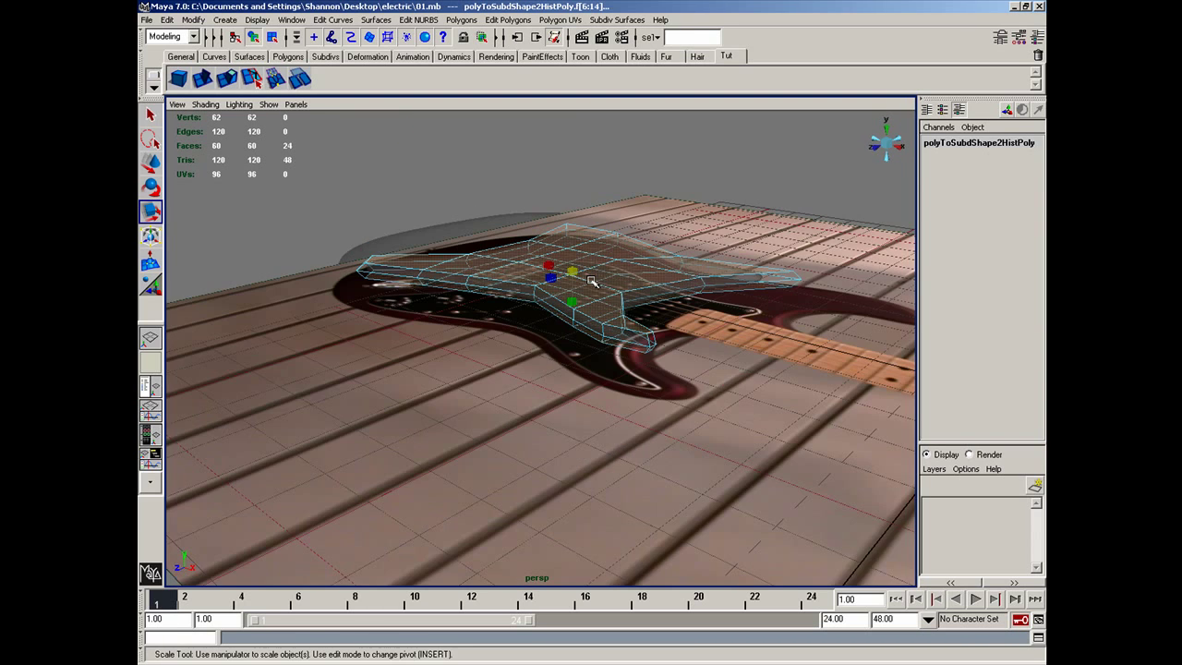
click(633, 300)
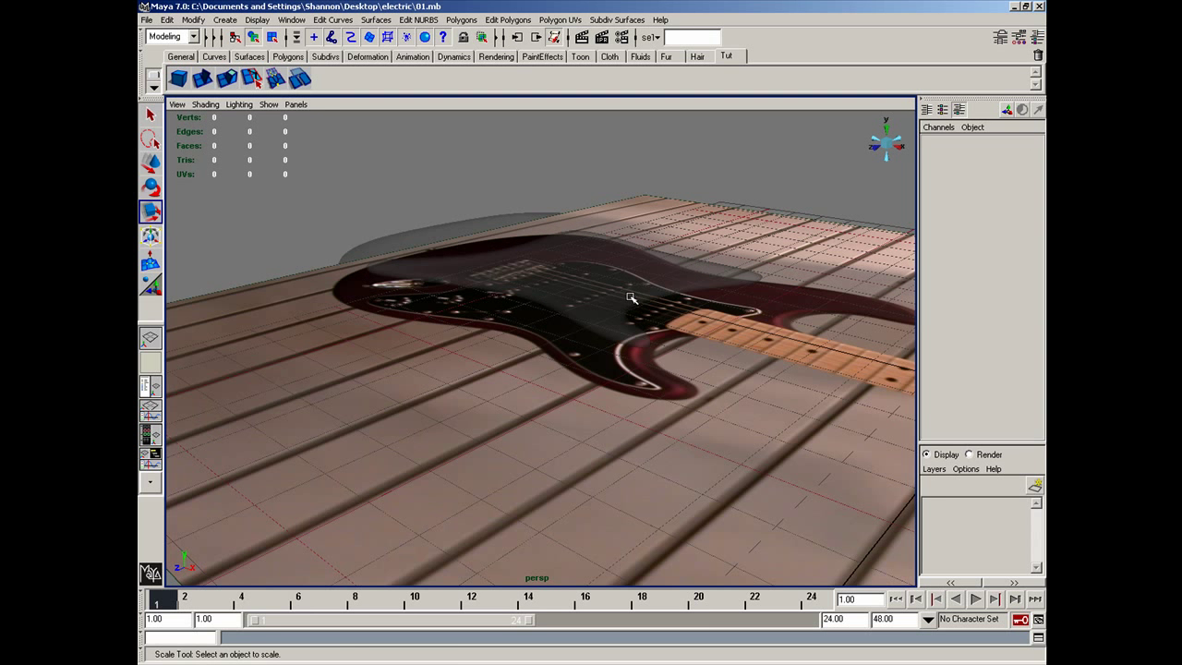
Turn off X-Ray shading in the perspective view and view the guitar from above
click(205, 104)
click(220, 253)
mouse_move(325, 235)
alt+mouse_down()
mouse_move(422, 308)
mouse_move(575, 338)
mouse_move(585, 359)
alt+mouse_up()
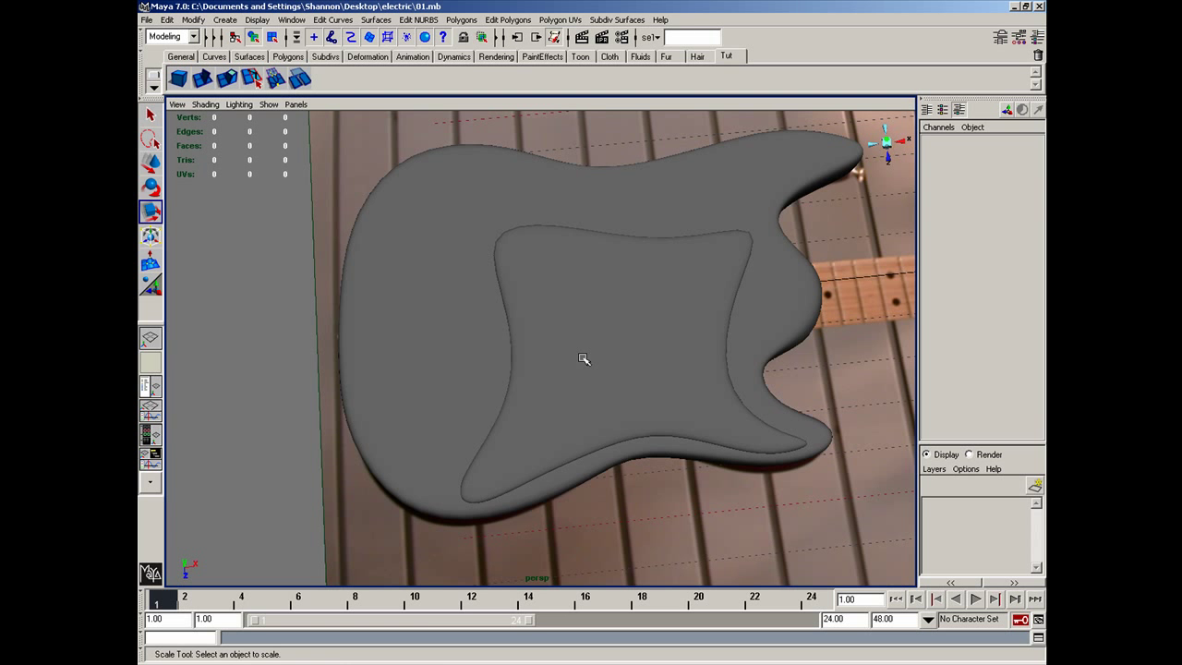
Assign a new Blinn material to the pickguard and name it top_design
click(582, 354)
right_drag(583, 354, 783, 152)
double_click(907, 166)
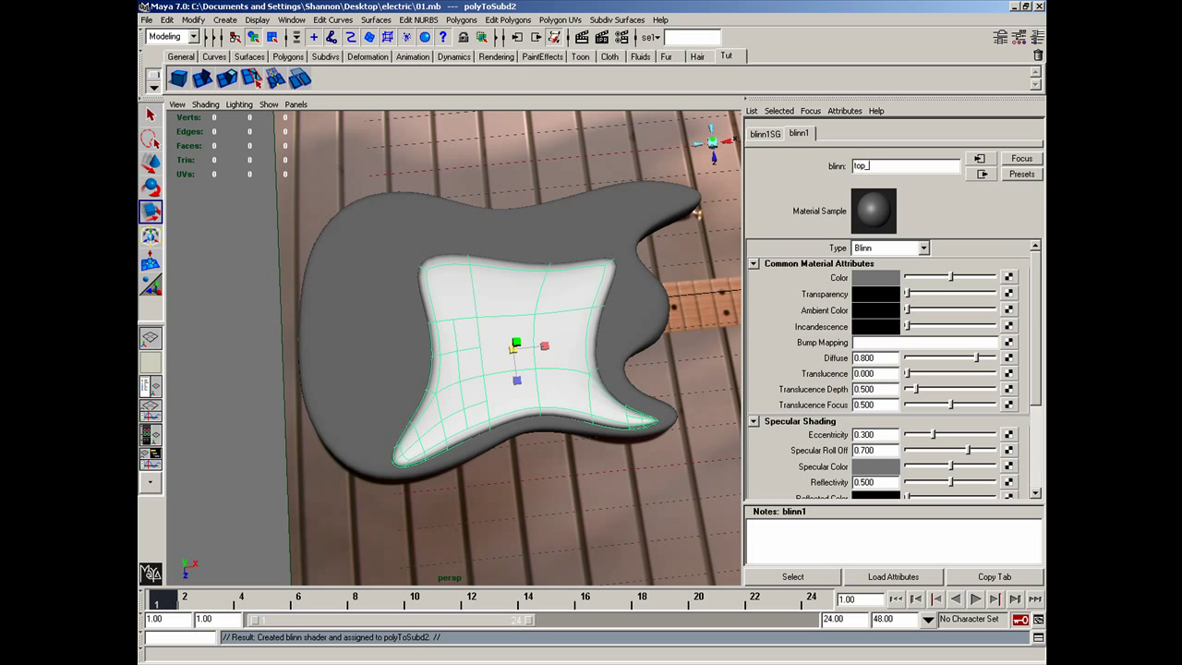
key(Return)
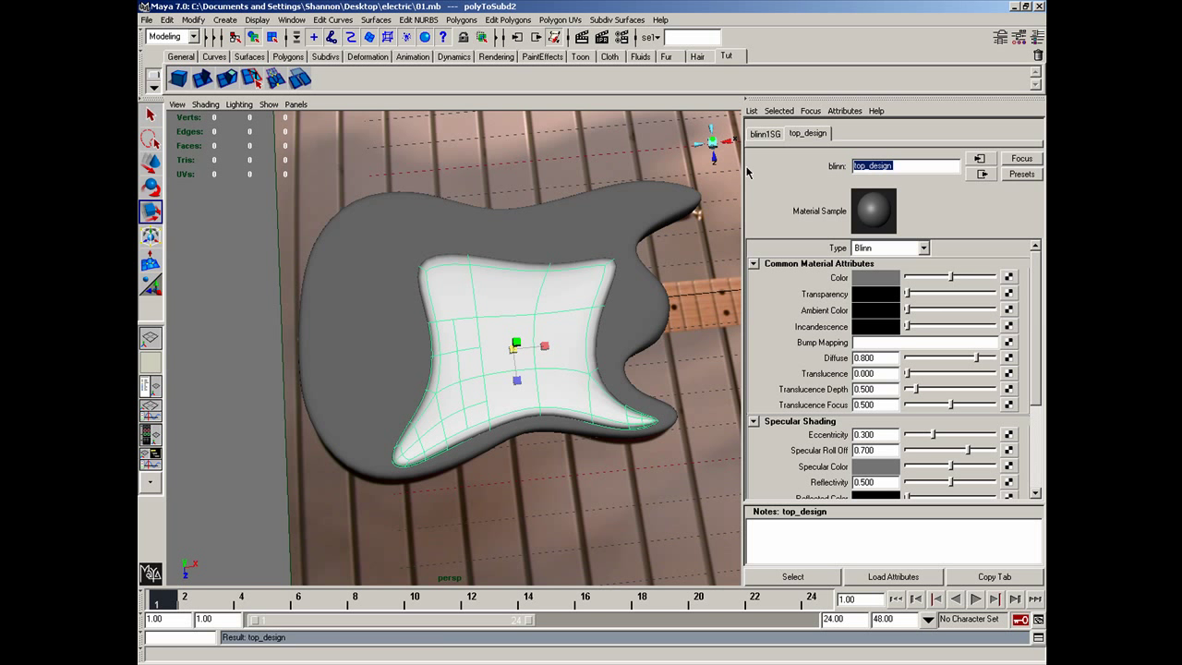
Assign a new Phong E material to the guitar body and name it guitar_body
click(645, 310)
right_drag(643, 311, 878, 179)
drag(907, 166, 674, 164)
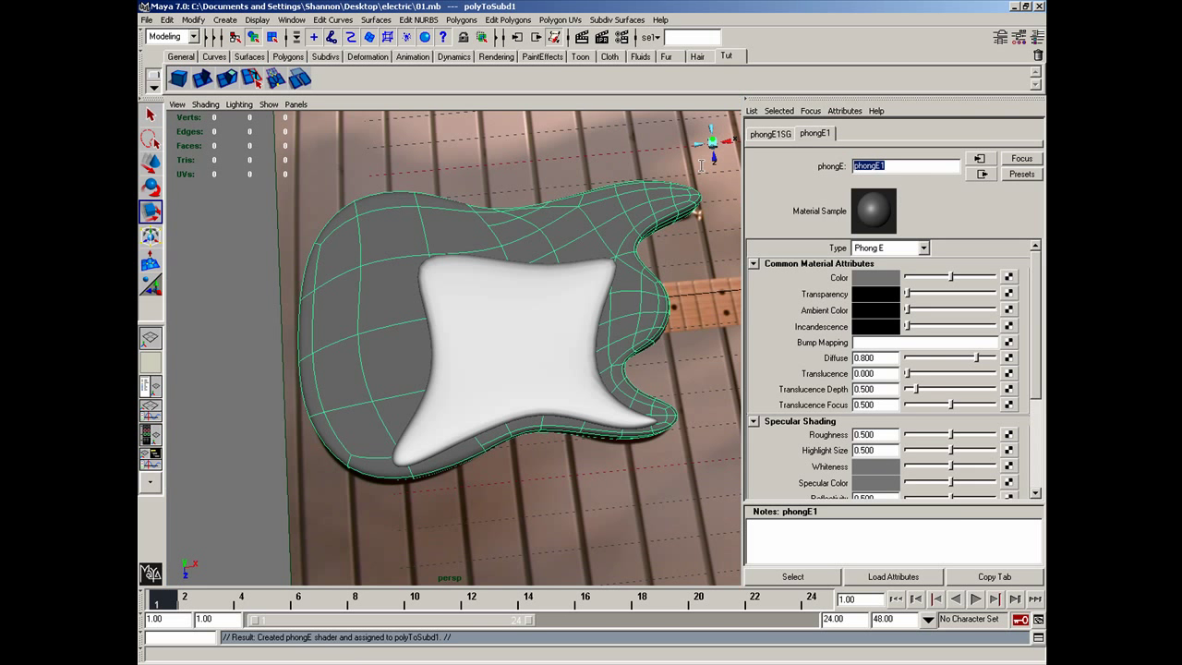
text(guitar)
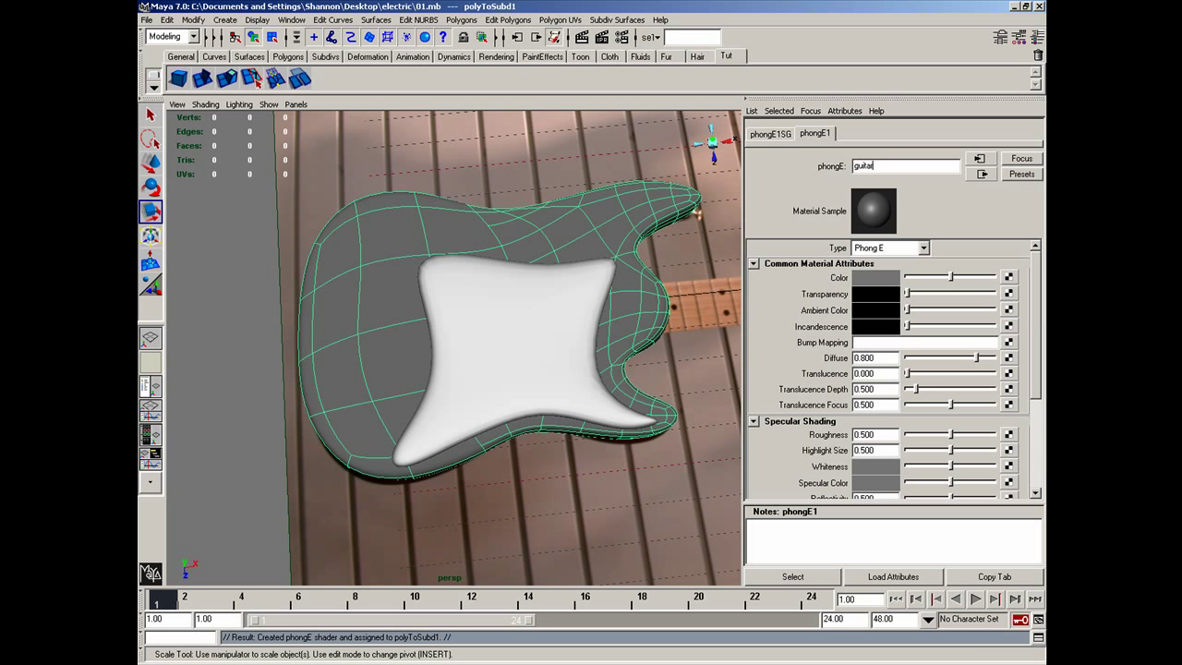
text(_body)
key(Return)
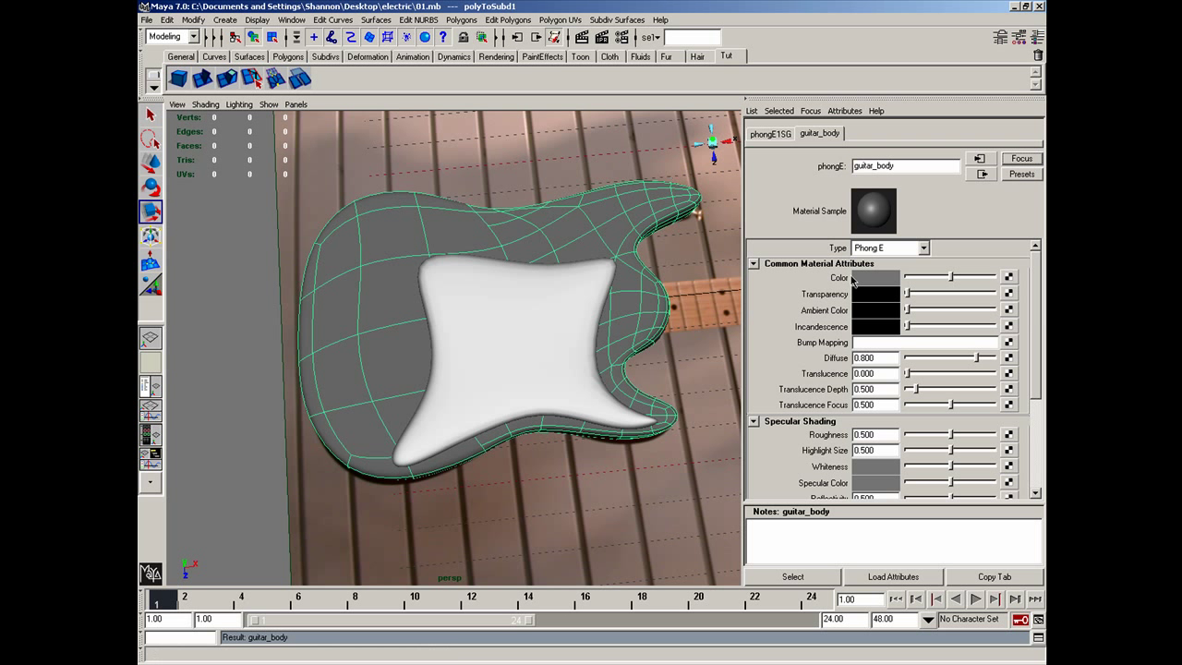
Set the guitar_body material's color to dark blue with hue 223.72, saturation 1.000 and value 0.500, and deselect the body
click(877, 280)
drag(635, 228, 480, 377)
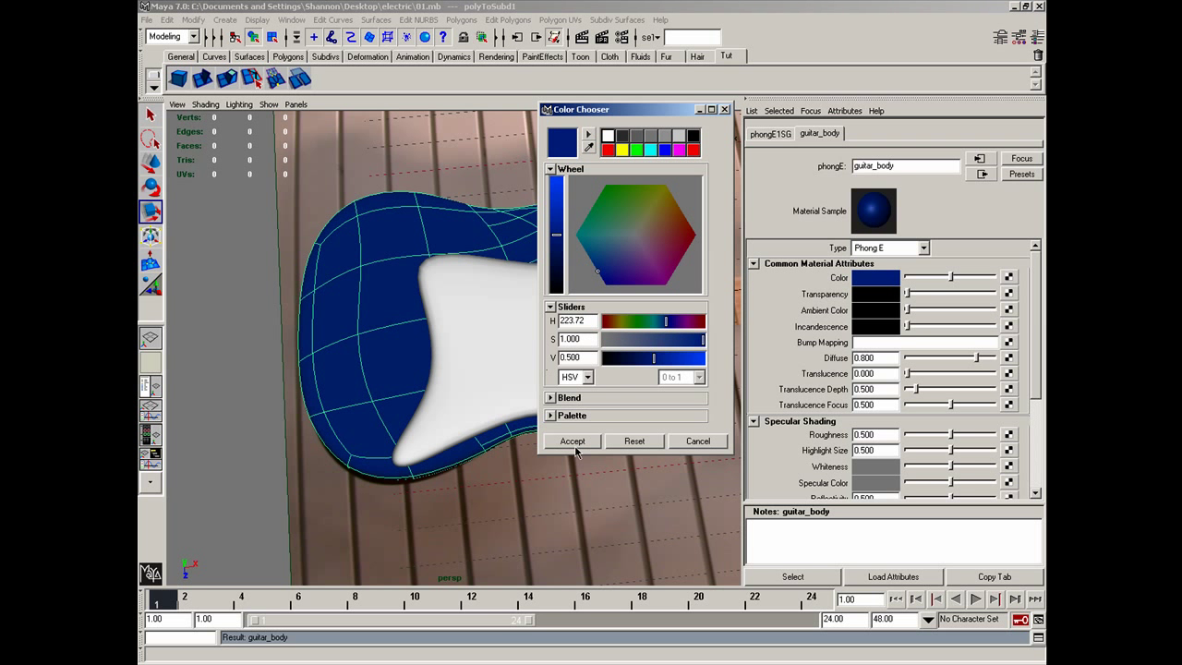
click(574, 444)
click(646, 523)
alt+drag(646, 523, 517, 441)
Turn X-Ray shading back on and frame the body's neck joint in the top view
key(space)
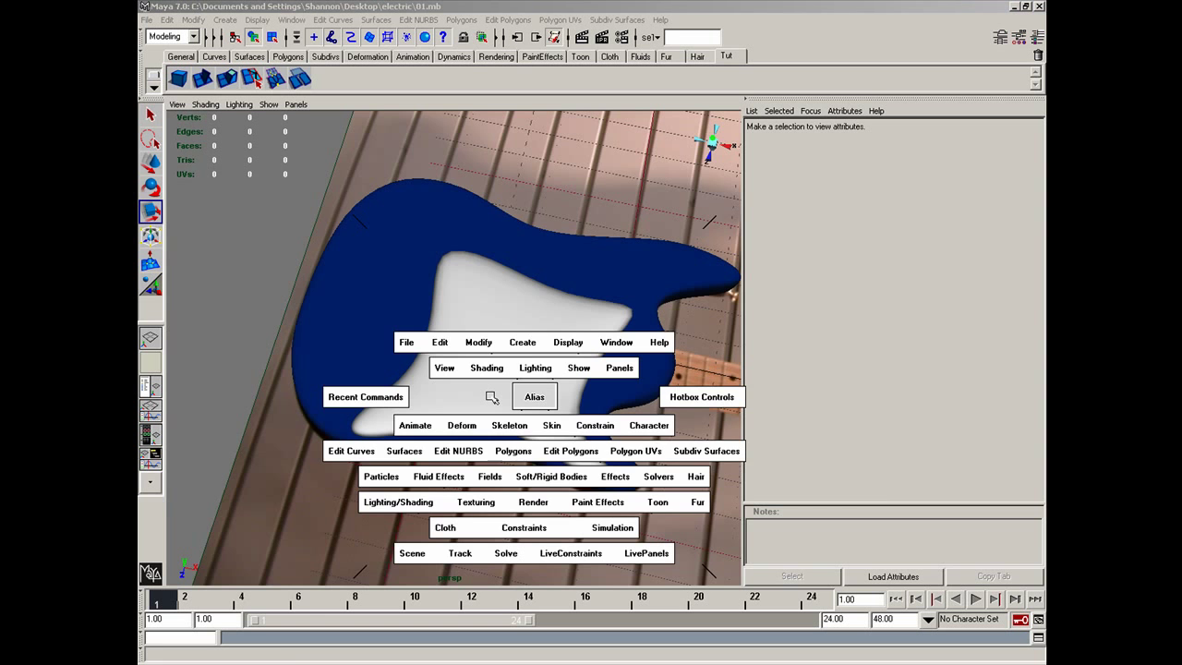
drag(491, 397, 484, 389)
click(204, 107)
click(217, 253)
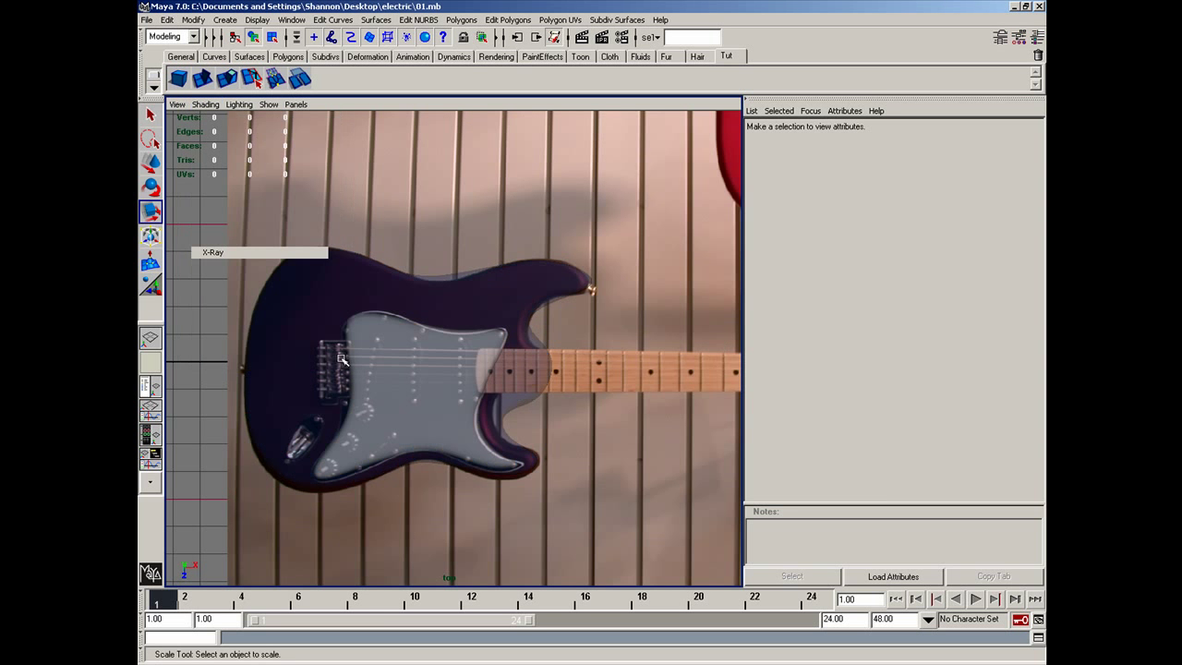
scroll(462, 438, up, 3)
mouse_move(530, 446)
alt+middle_down()
mouse_move(477, 403)
mouse_move(462, 427)
mouse_move(449, 404)
alt+middle_up()
scroll(478, 405, up, 1)
scroll(478, 405, up, 5)
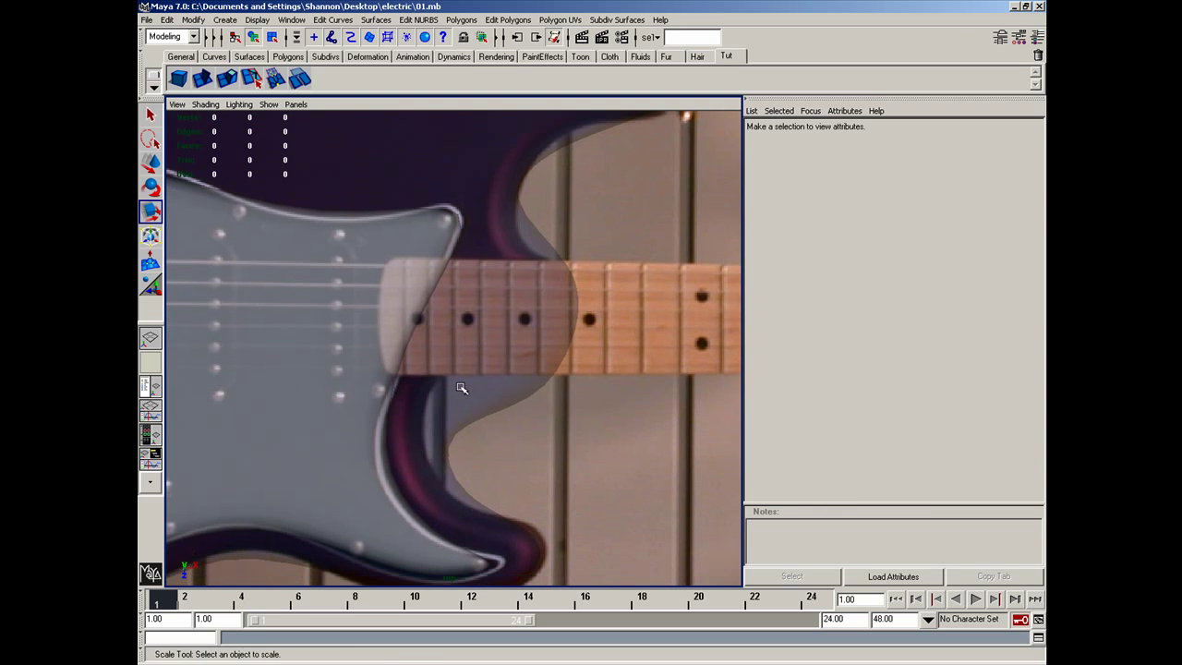
Move the body's vertices at the lower cutaway and the neck joint's lower edge inward to follow the reference outline
click(465, 386)
right_drag(479, 382, 436, 388)
drag(401, 413, 484, 474)
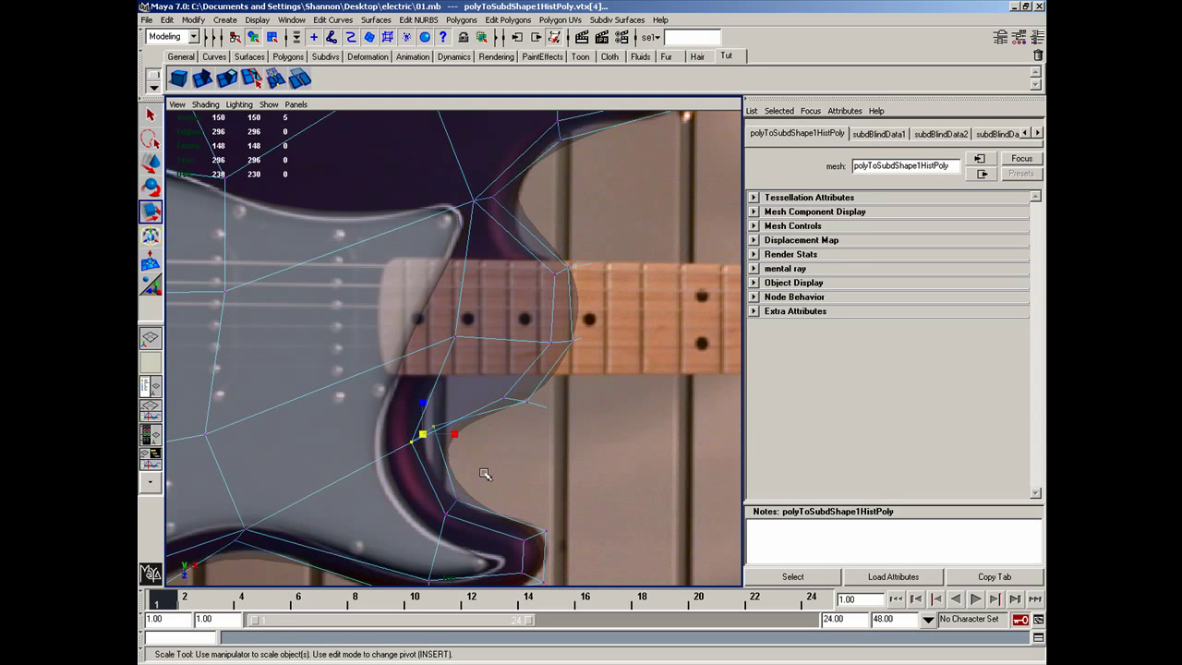
key(w)
drag(449, 434, 414, 434)
mouse_move(468, 374)
mouse_down()
mouse_move(595, 438)
mouse_move(528, 424)
mouse_move(528, 398)
mouse_move(446, 368)
mouse_up()
drag(514, 312, 501, 283)
Pull the vertices at the outer end of the body's neck joint back toward the pickguard
drag(534, 240, 649, 292)
drag(575, 273, 529, 269)
drag(465, 292, 526, 315)
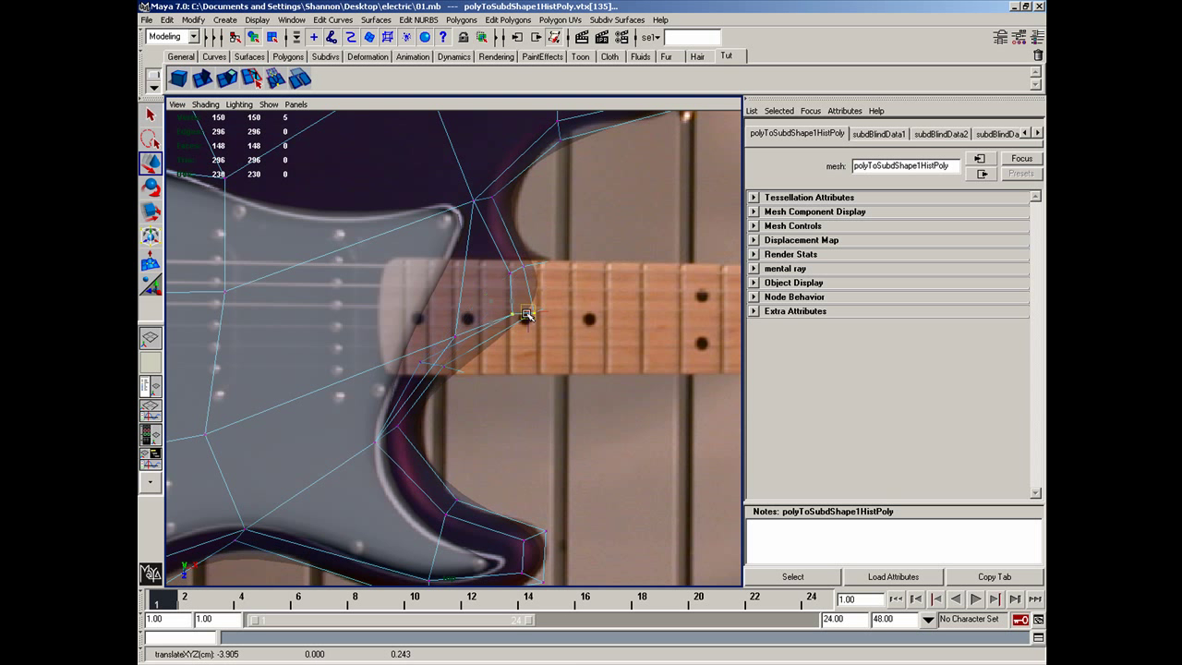
Refine the neck joint's lower-edge, upper-corner and end vertices against the reference photo
drag(405, 351, 471, 368)
drag(444, 327, 453, 353)
drag(490, 250, 519, 255)
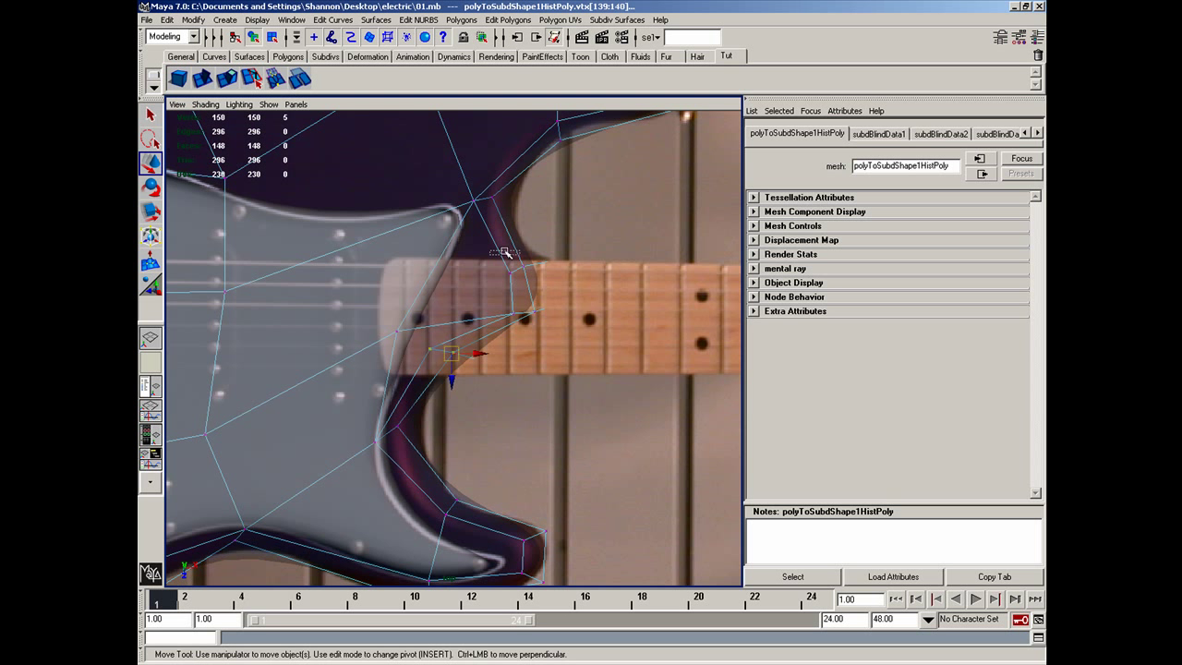
drag(577, 289, 532, 260)
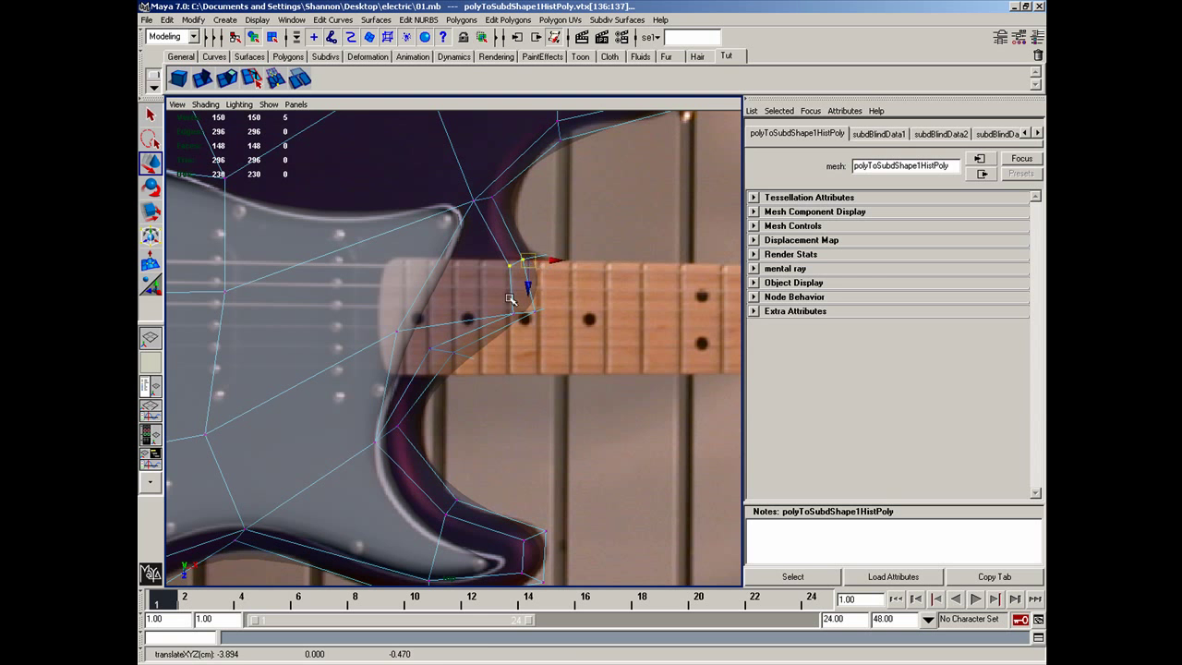
mouse_move(555, 327)
mouse_down()
mouse_move(580, 328)
mouse_move(480, 295)
mouse_up()
Turn off X-Ray shading in the perspective view and return the body from vertex editing to object mode
key(space)
click(208, 105)
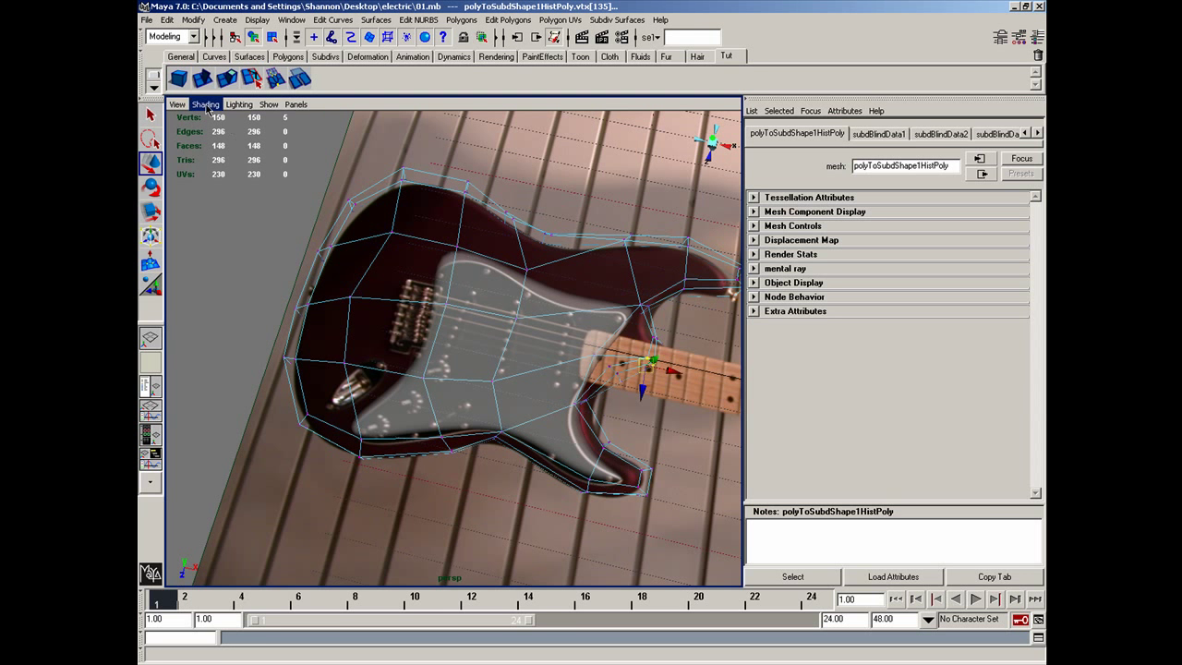
click(227, 251)
alt+drag(710, 381, 652, 341)
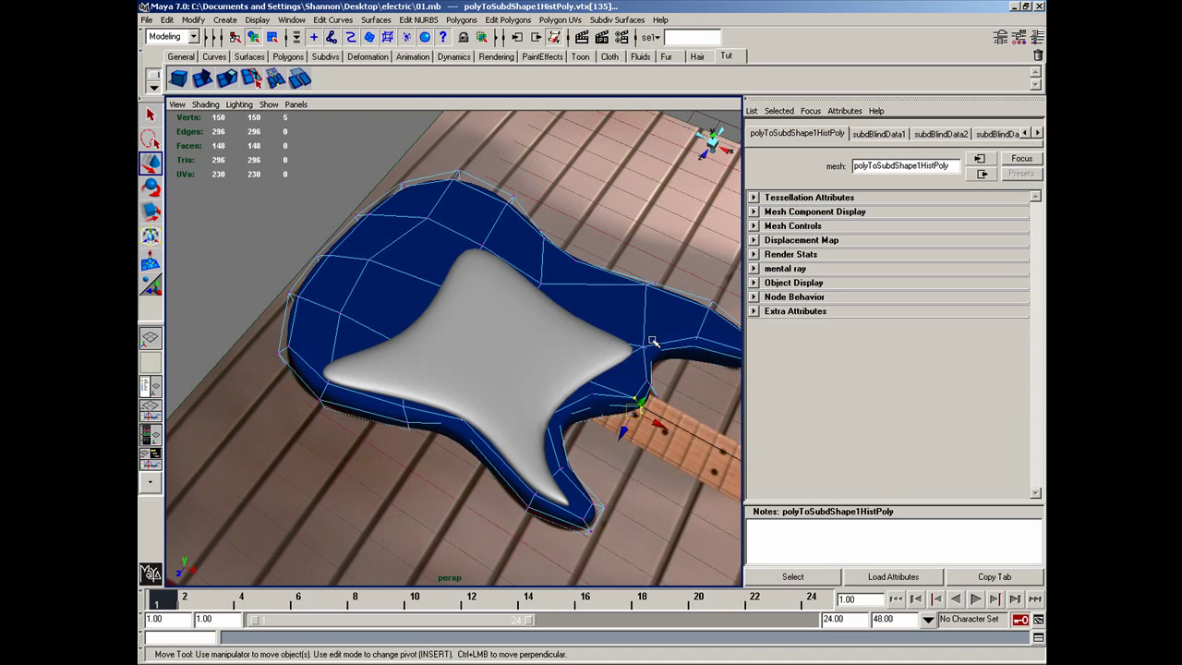
click(662, 273)
right_drag(656, 344, 698, 362)
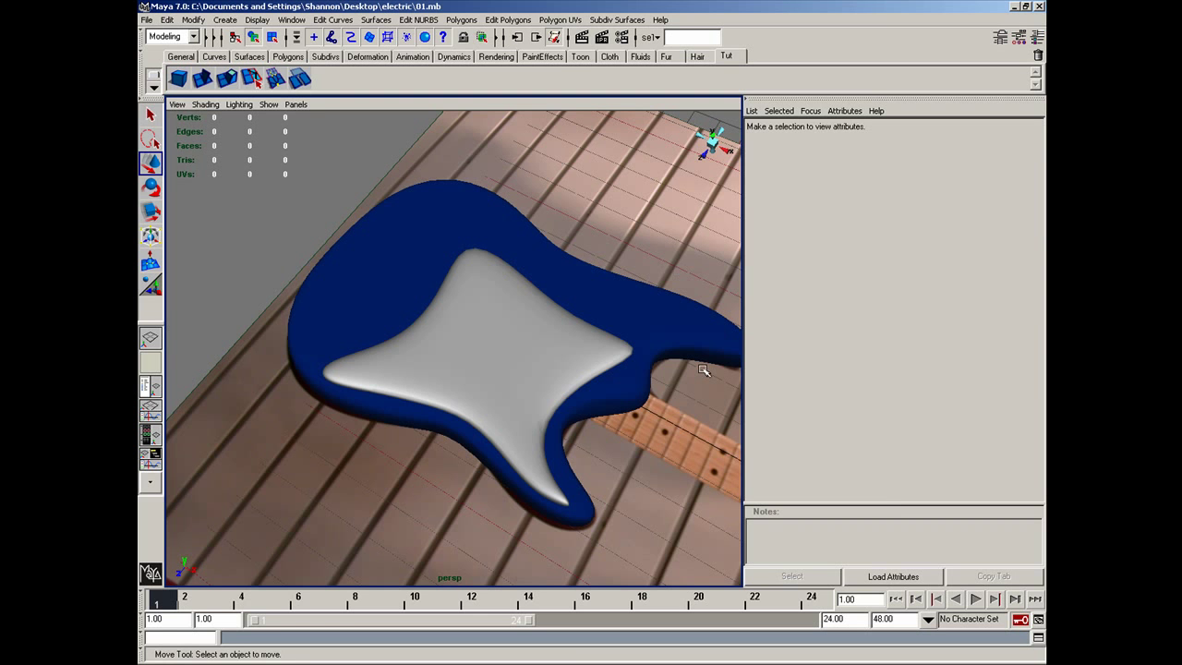
Pull the pickguard's subdivision vertices at the upper neck-side corner and just below it toward the neck joint
alt+middle_drag(704, 370, 567, 338)
alt+drag(564, 336, 620, 332)
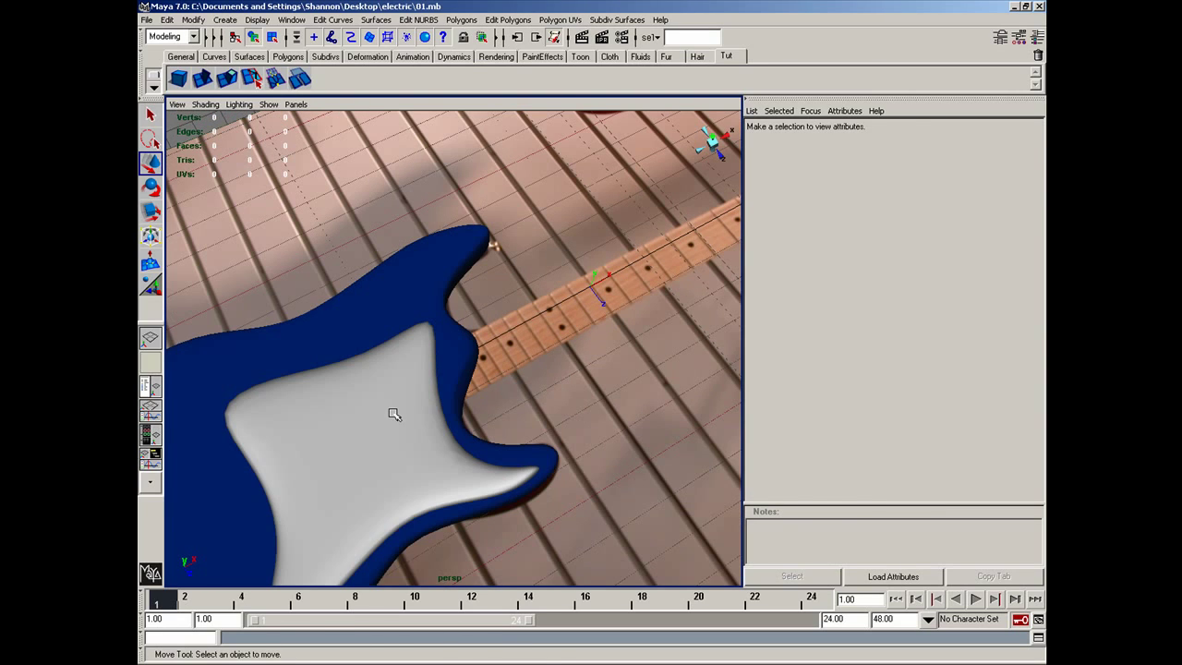
click(390, 408)
right_drag(406, 406, 383, 415)
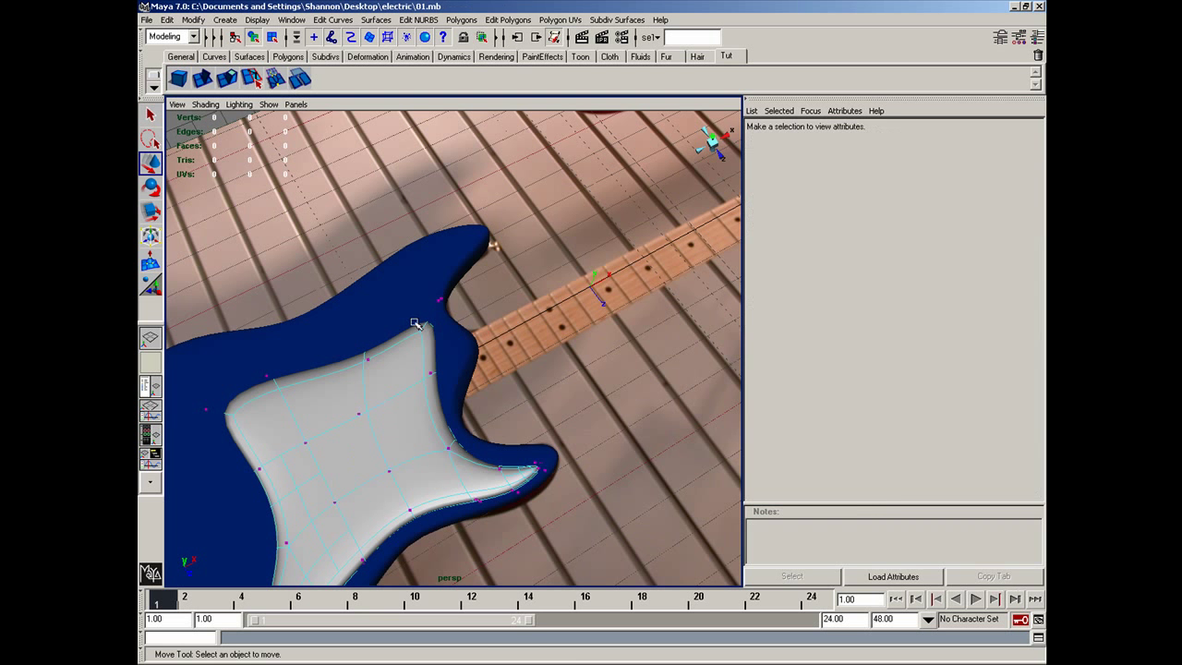
drag(414, 282, 459, 321)
drag(408, 363, 475, 358)
drag(479, 355, 482, 353)
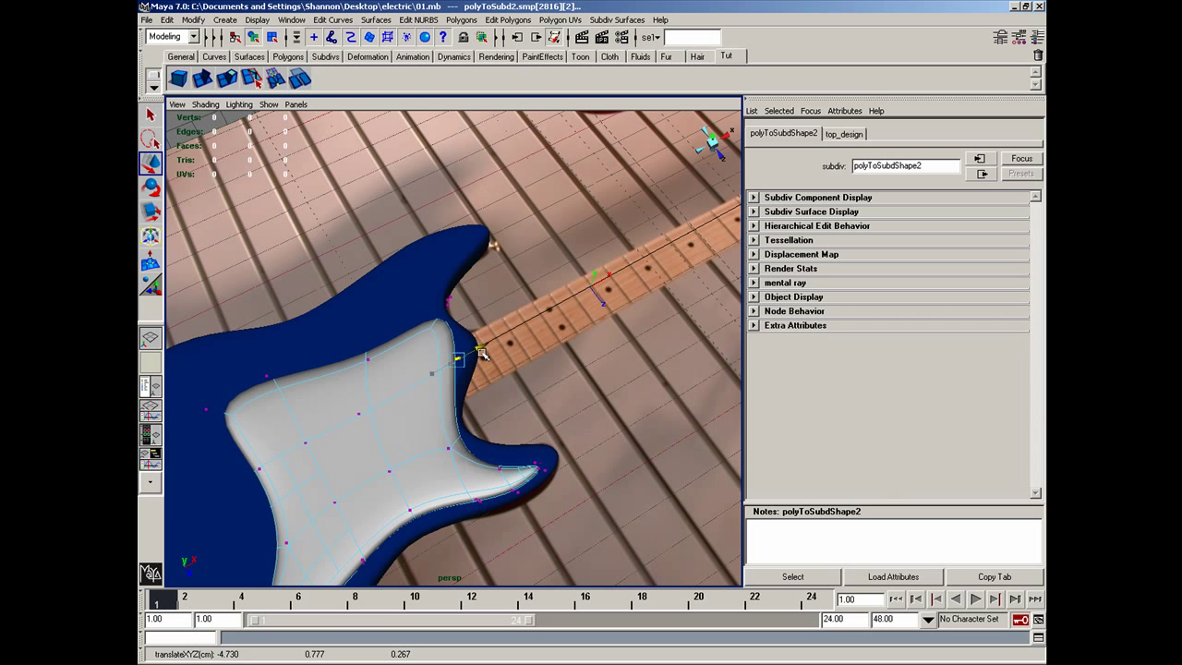
Refine the pickguard's neck-side edge and upper-corner vertices toward the neck and leave vertex editing
drag(422, 419, 443, 447)
drag(438, 346, 495, 349)
drag(412, 283, 465, 295)
drag(458, 341, 502, 352)
alt+drag(498, 429, 408, 303)
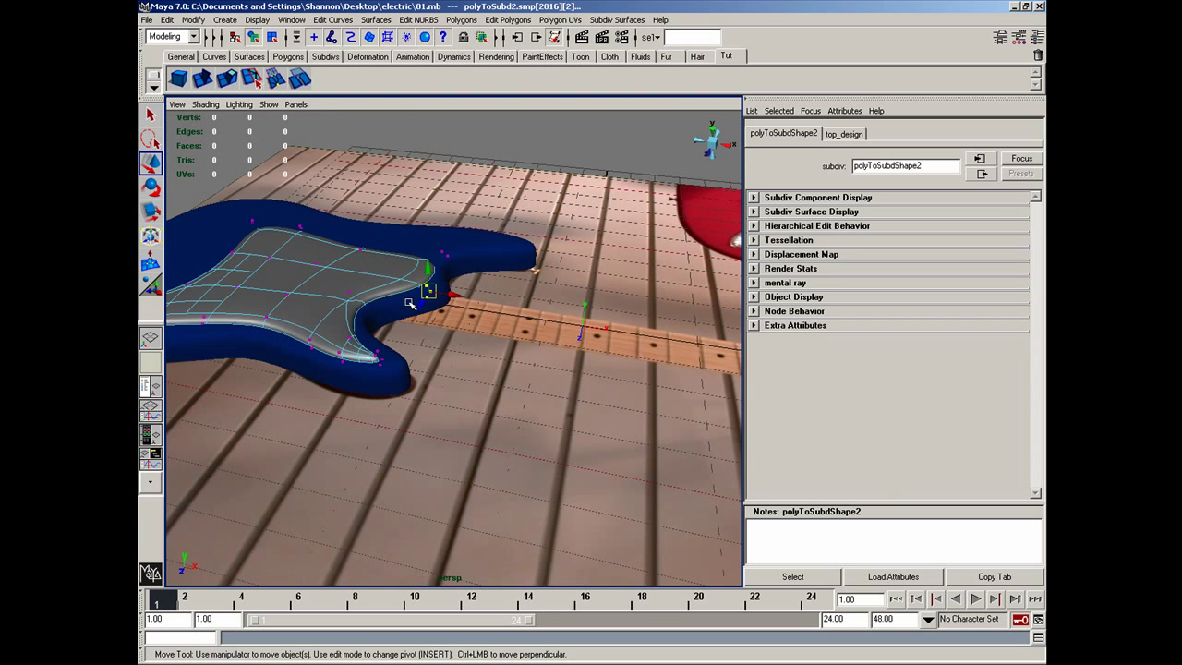
right_drag(332, 287, 380, 275)
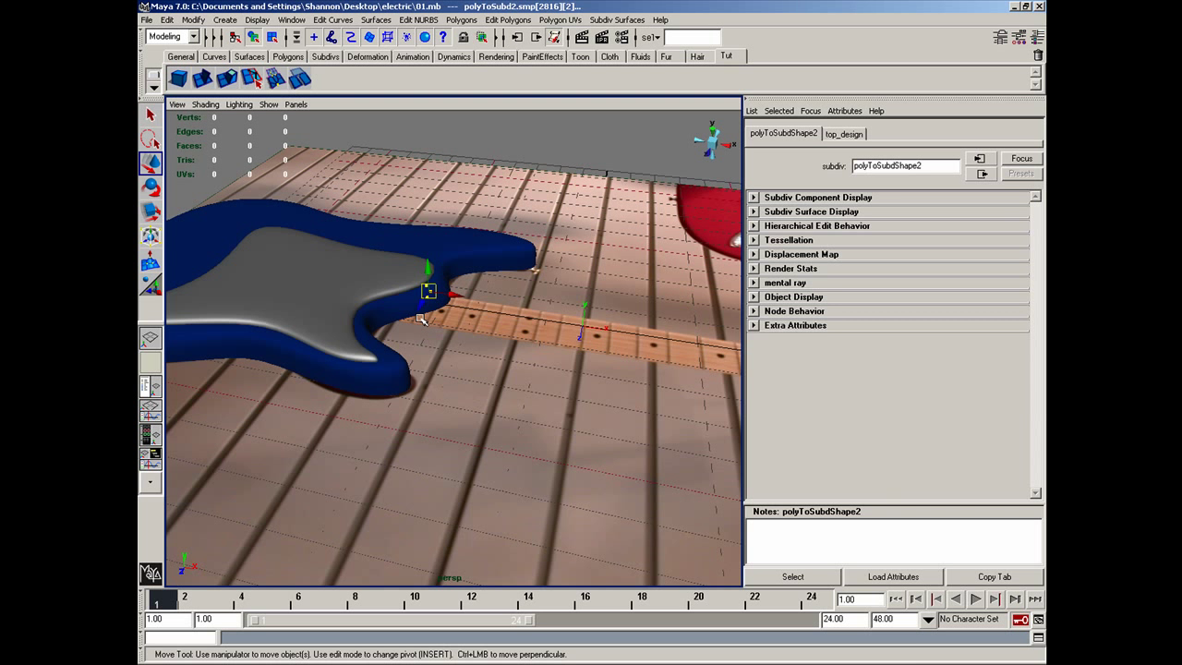